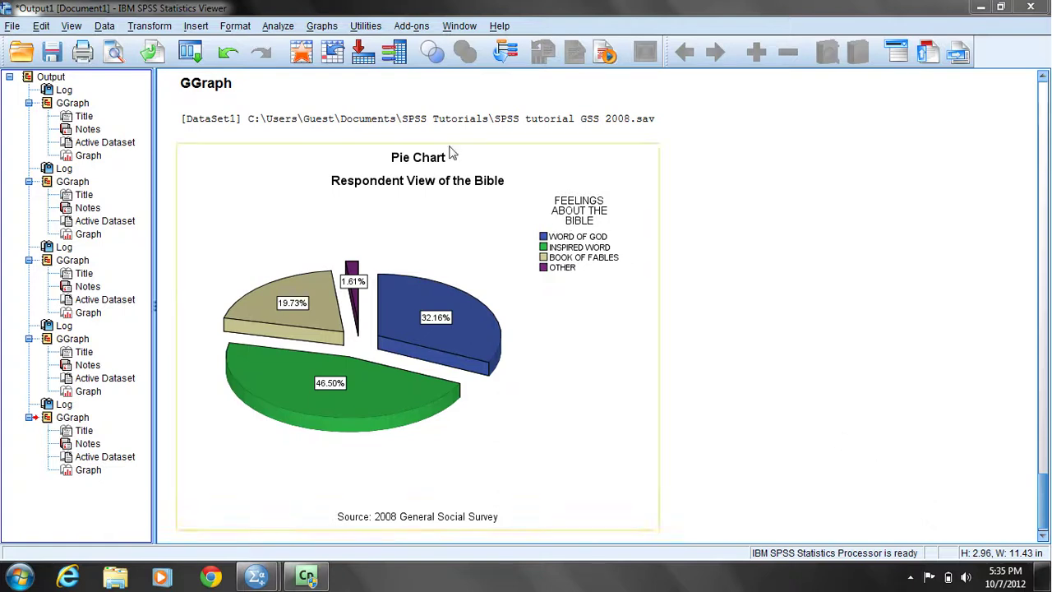
- In Chart Builder, build a Simple Bar chart of counts with attend on the X-axis
{"action": "left_click", "coordinate": [318, 30]}
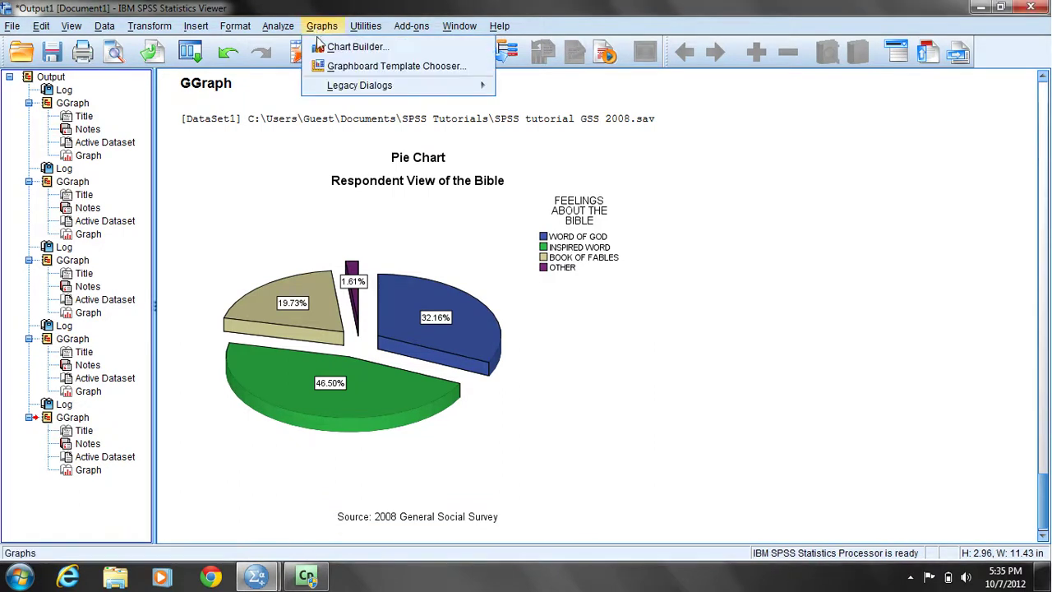
{"action": "left_click", "coordinate": [322, 51]}
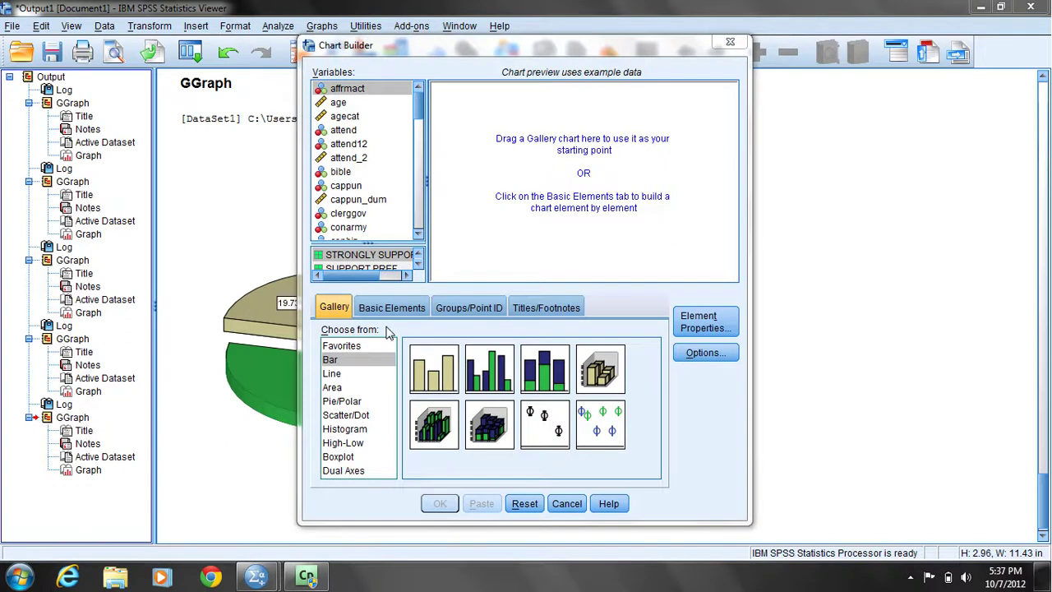
{"action": "left_click", "coordinate": [368, 432]}
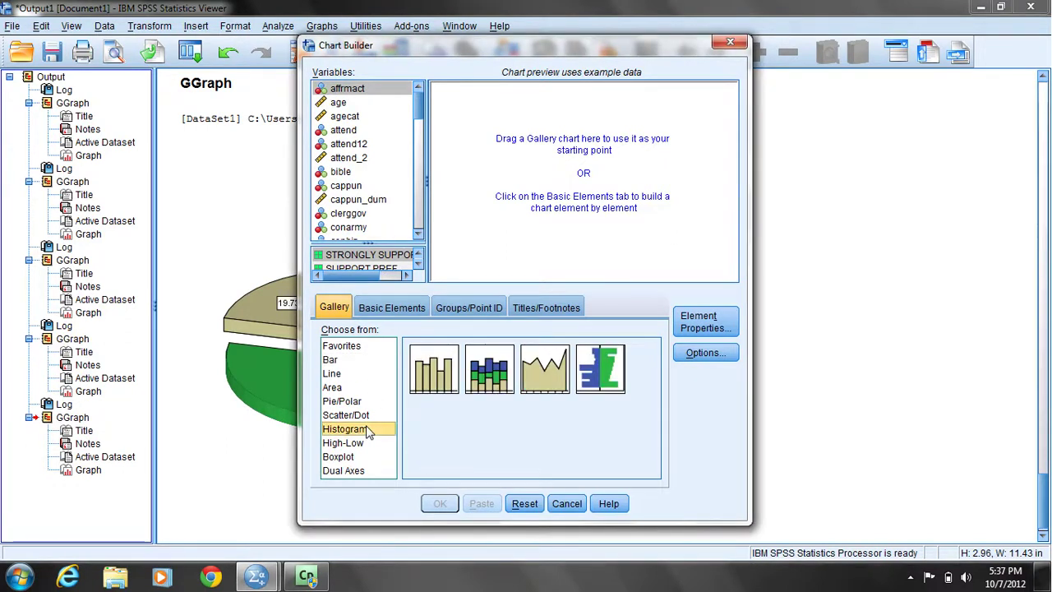
{"action": "left_click", "coordinate": [355, 364]}
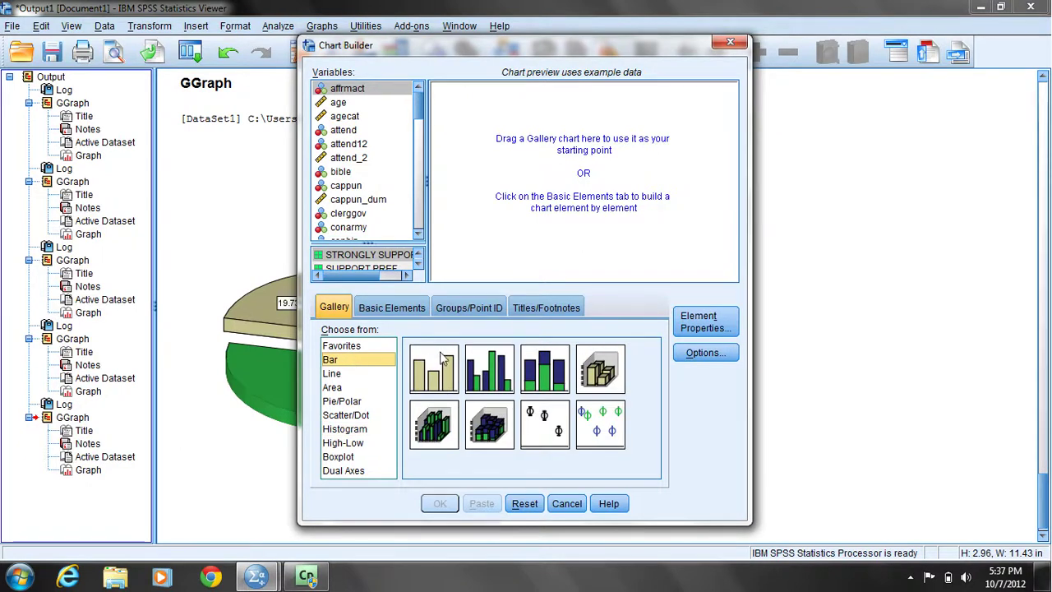
{"action": "left_click_drag", "start_coordinate": [440, 358], "coordinate": [529, 209]}
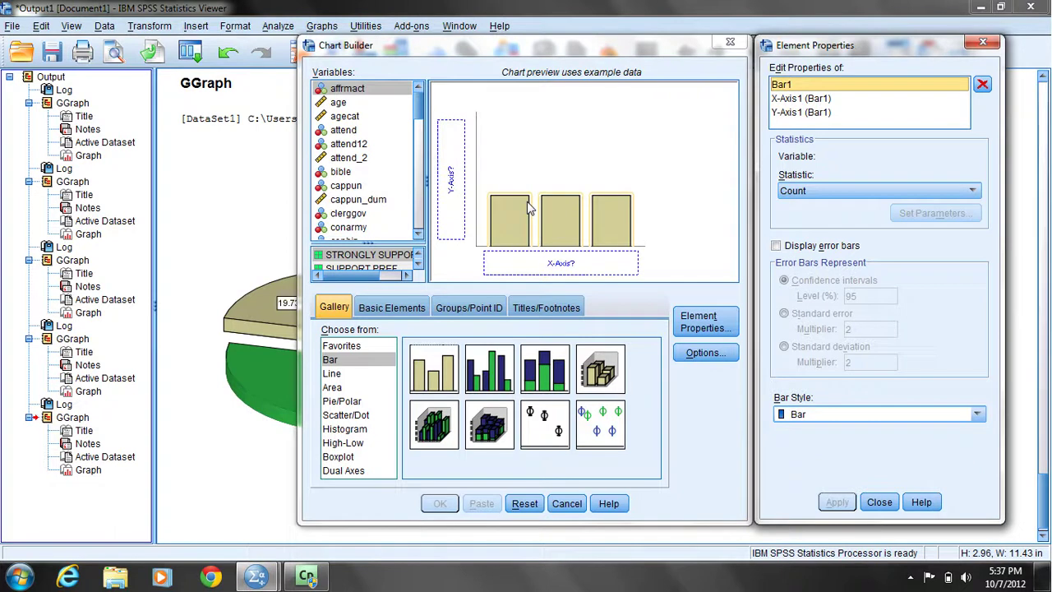
{"action": "left_click", "coordinate": [341, 136]}
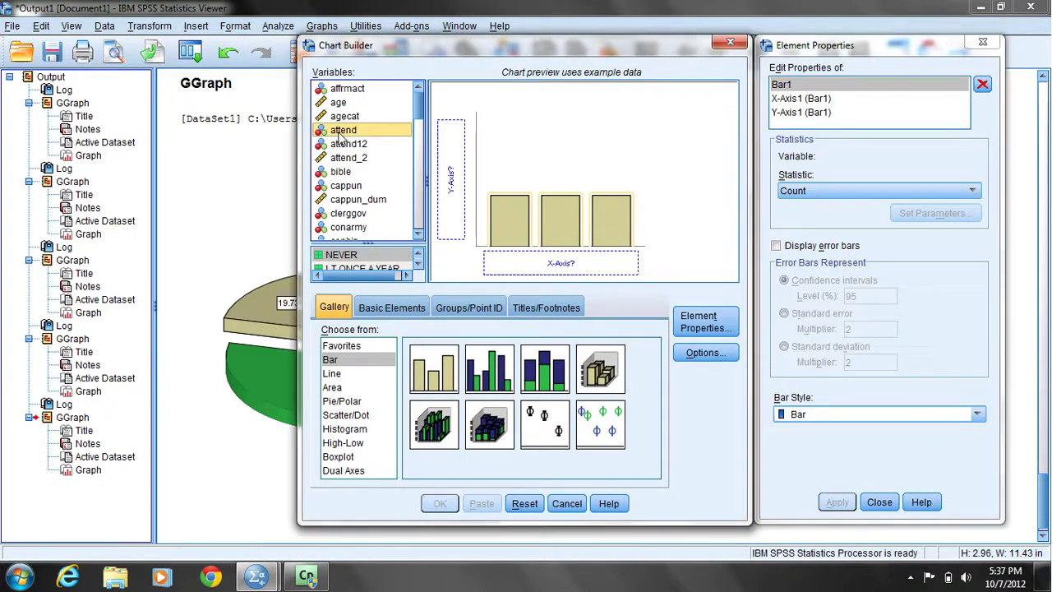
{"action": "left_click_drag", "start_coordinate": [338, 138], "coordinate": [530, 261]}
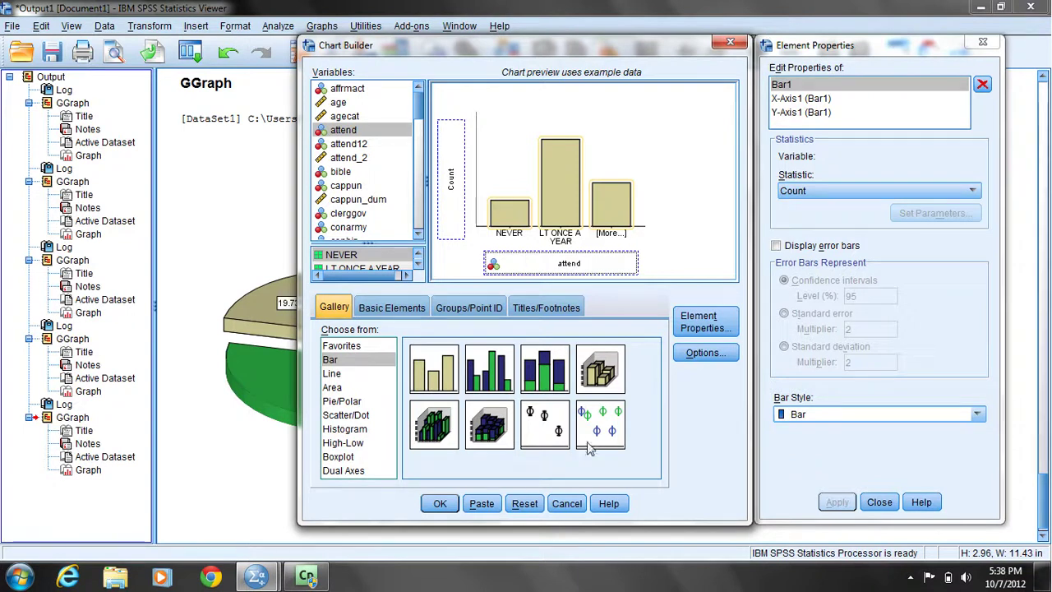
{"action": "left_click", "coordinate": [446, 508]}
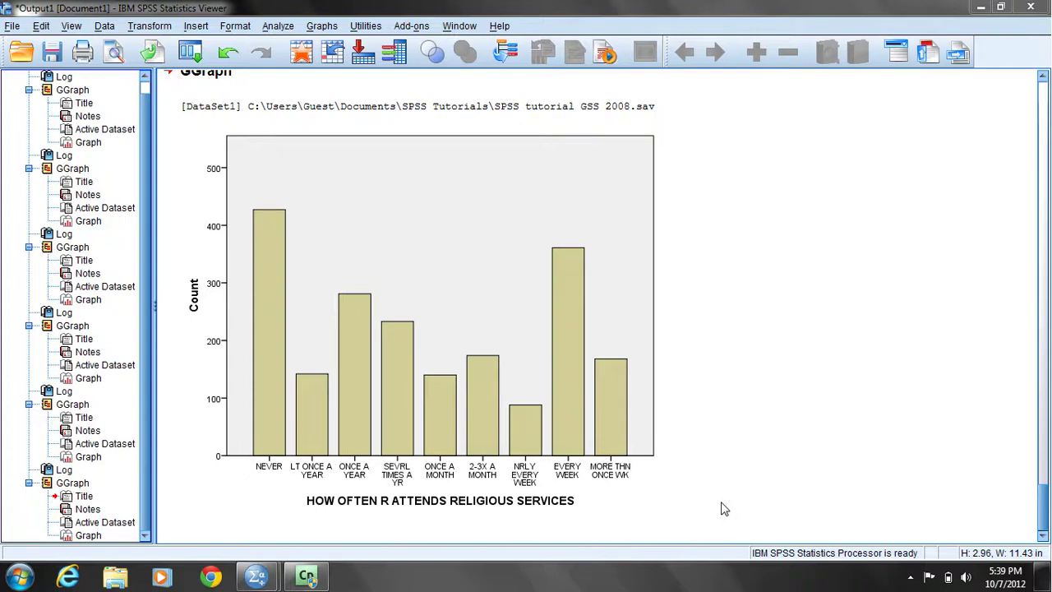
- Open the attendance bar chart in the Chart Editor and bring up the bars' Properties
{"action": "left_click", "coordinate": [633, 493]}
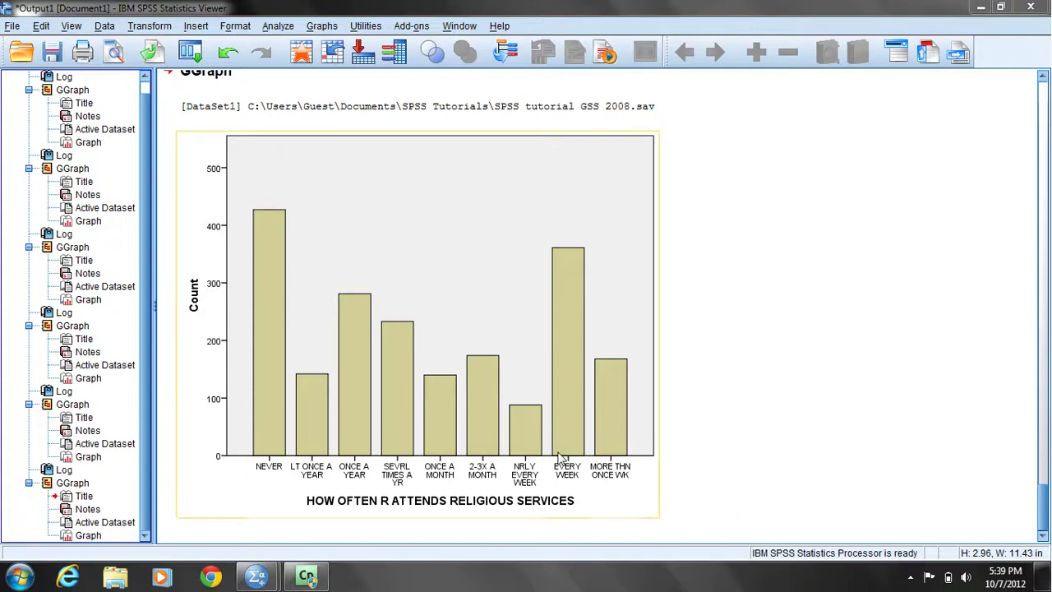
{"action": "double_click", "coordinate": [392, 382]}
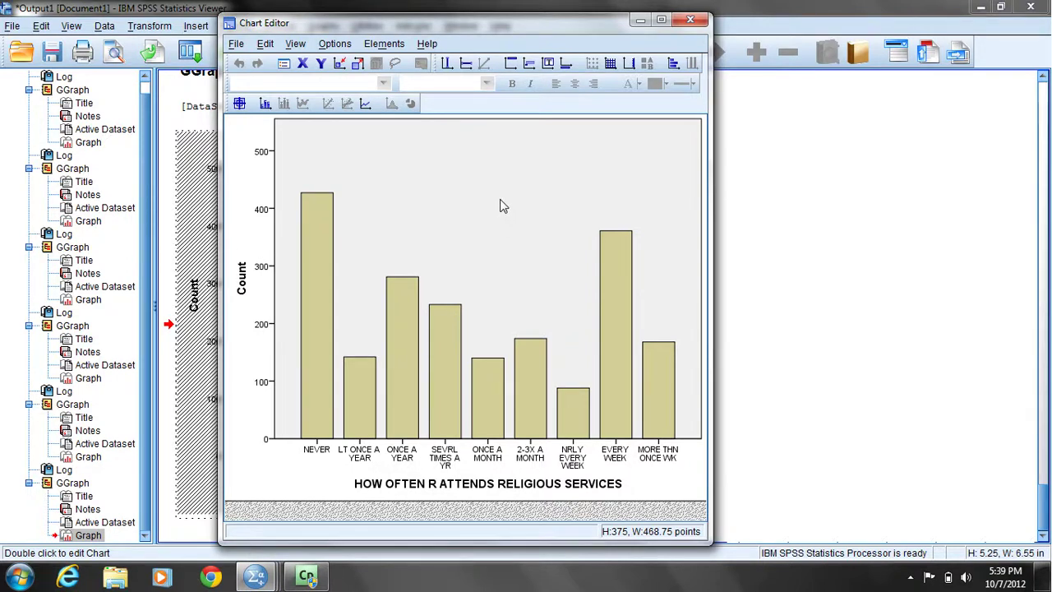
{"action": "double_click", "coordinate": [438, 359]}
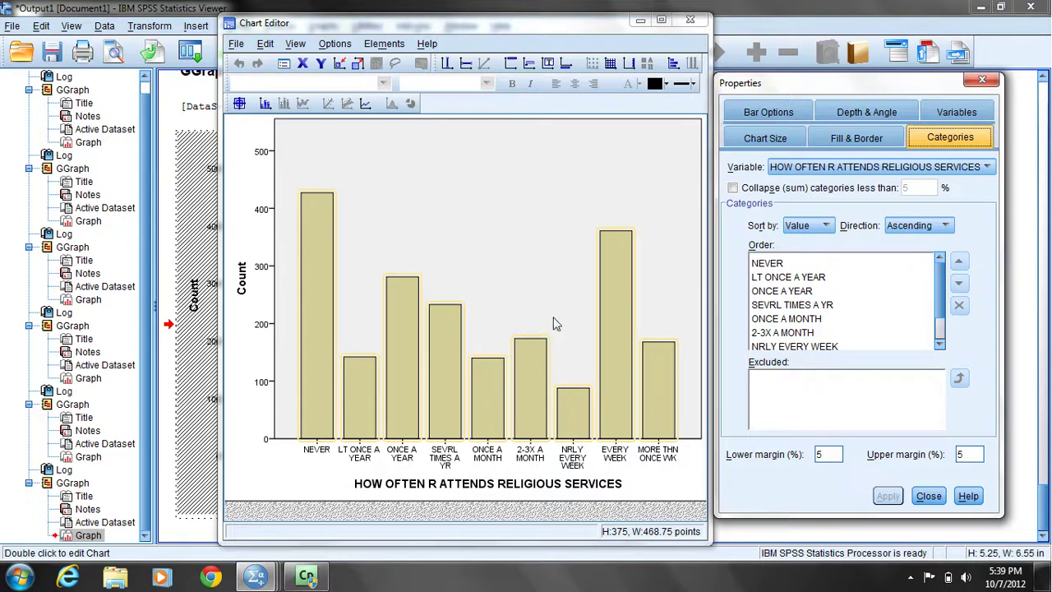
- Set the bar width to 100% on the Bar Options tab and apply it
{"action": "left_click", "coordinate": [772, 111]}
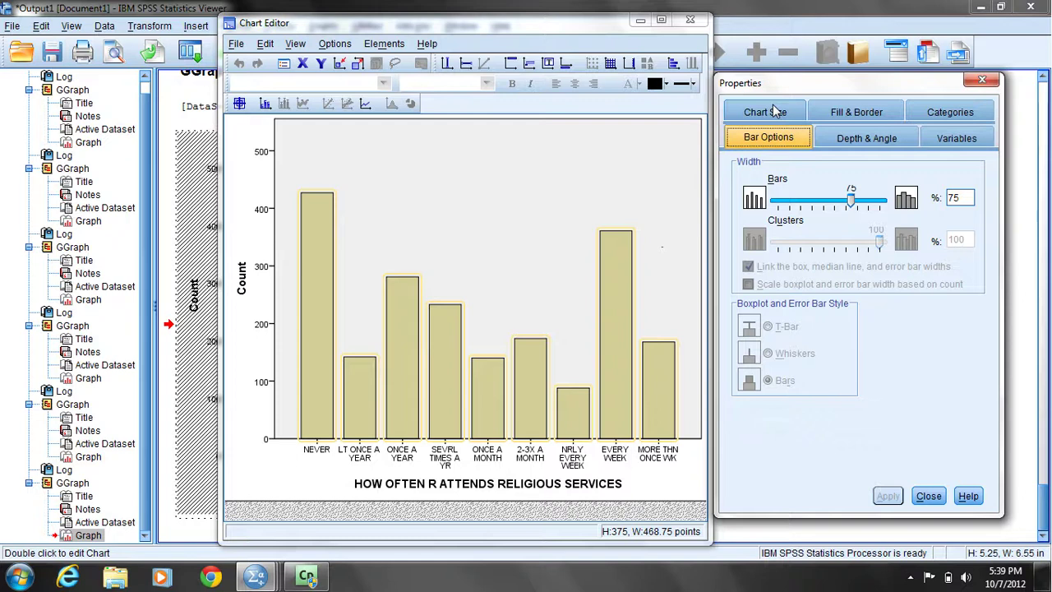
{"action": "left_click", "coordinate": [851, 204]}
{"action": "left_click_drag", "start_coordinate": [851, 204], "coordinate": [886, 204]}
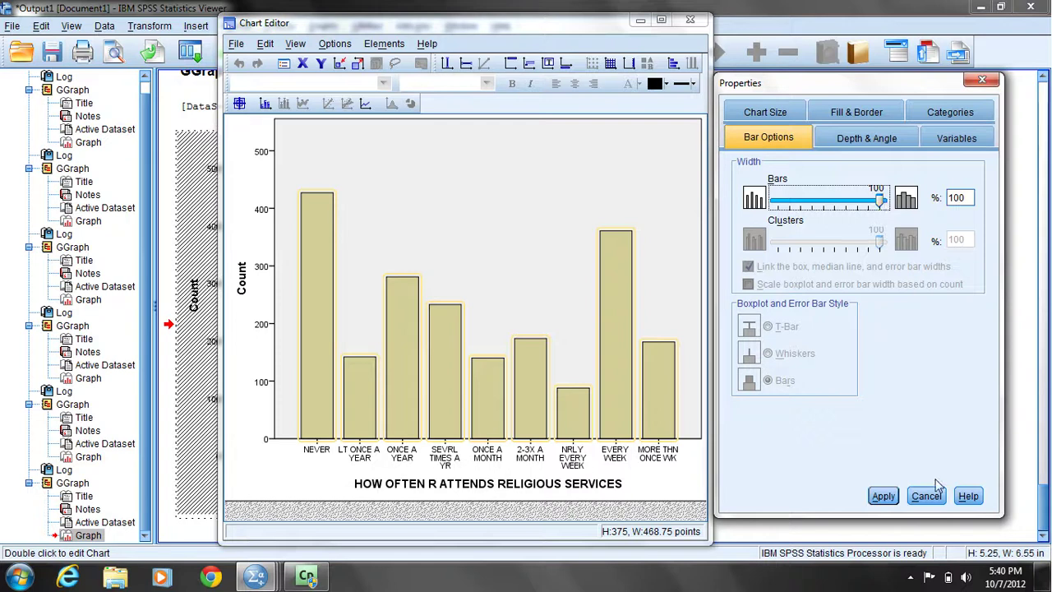
{"action": "left_click", "coordinate": [884, 506]}
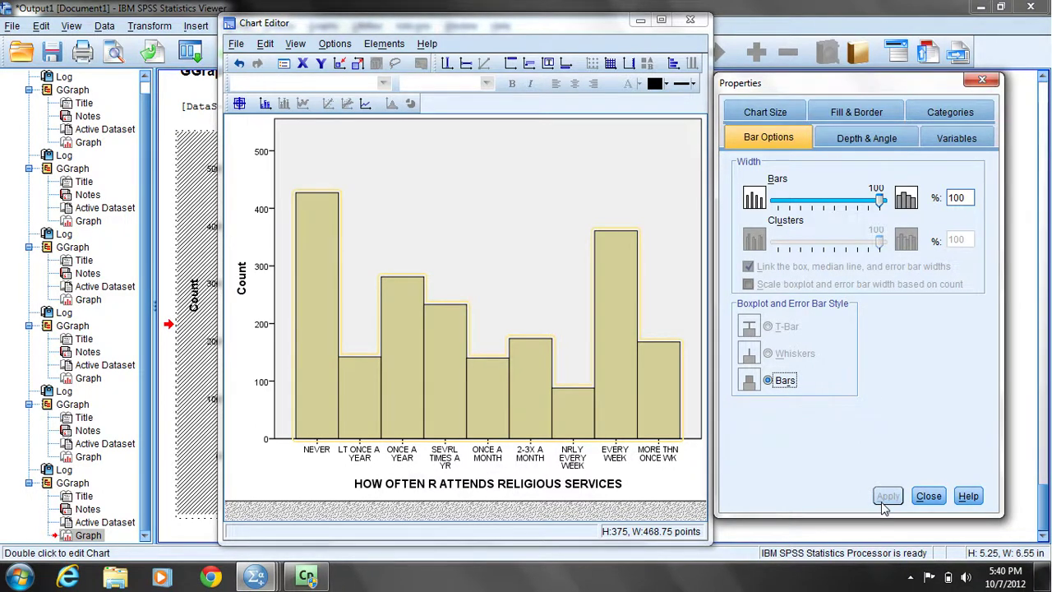
{"action": "left_click", "coordinate": [942, 499]}
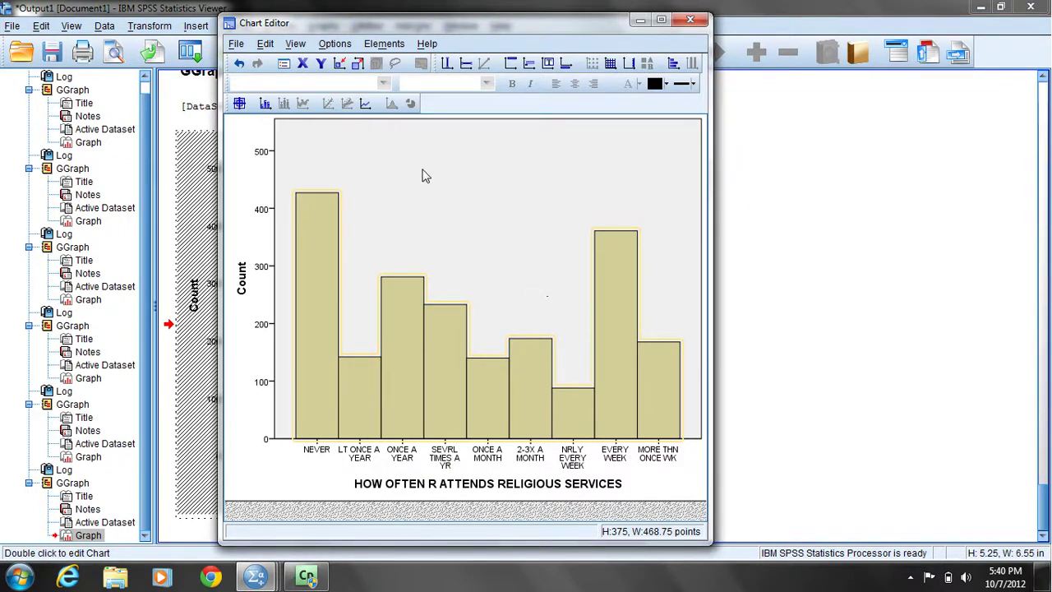
{"action": "left_click", "coordinate": [847, 444]}
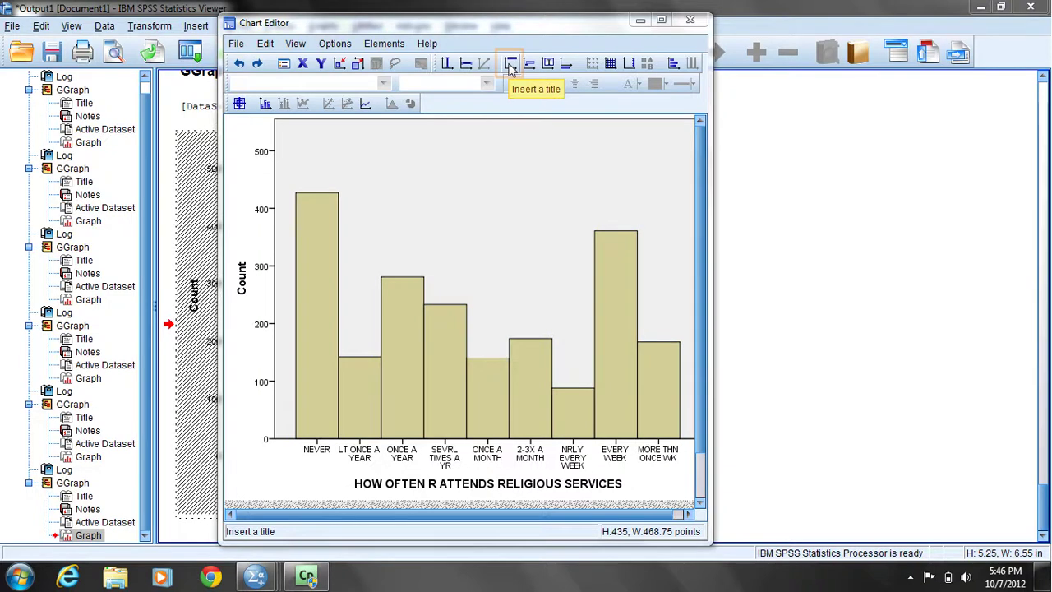
- Add a chart title reading 'Respondent Church Attendance'
{"action": "left_click", "coordinate": [510, 65]}
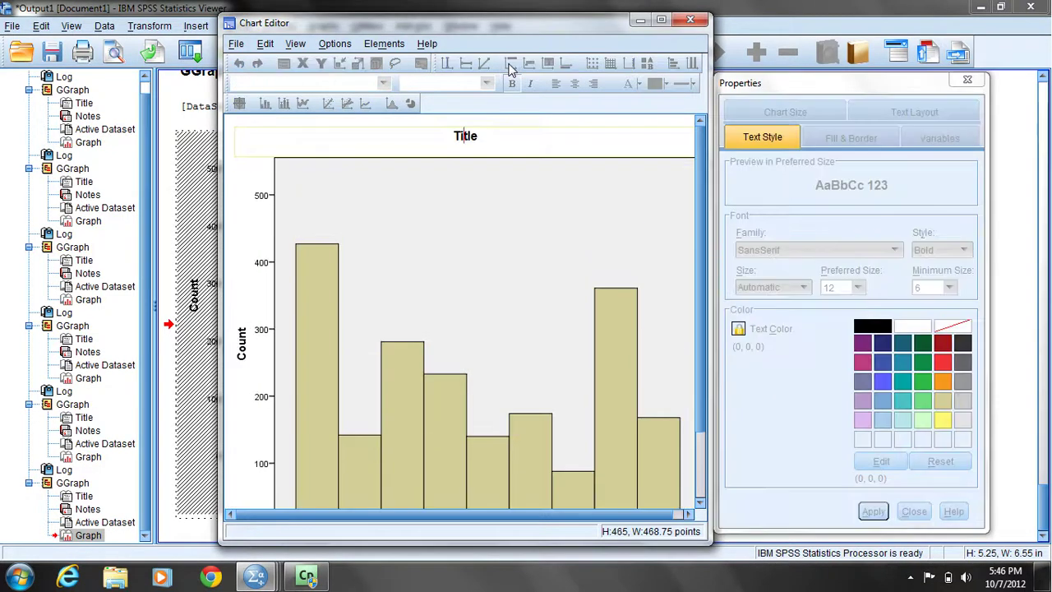
{"action": "double_click", "coordinate": [466, 136]}
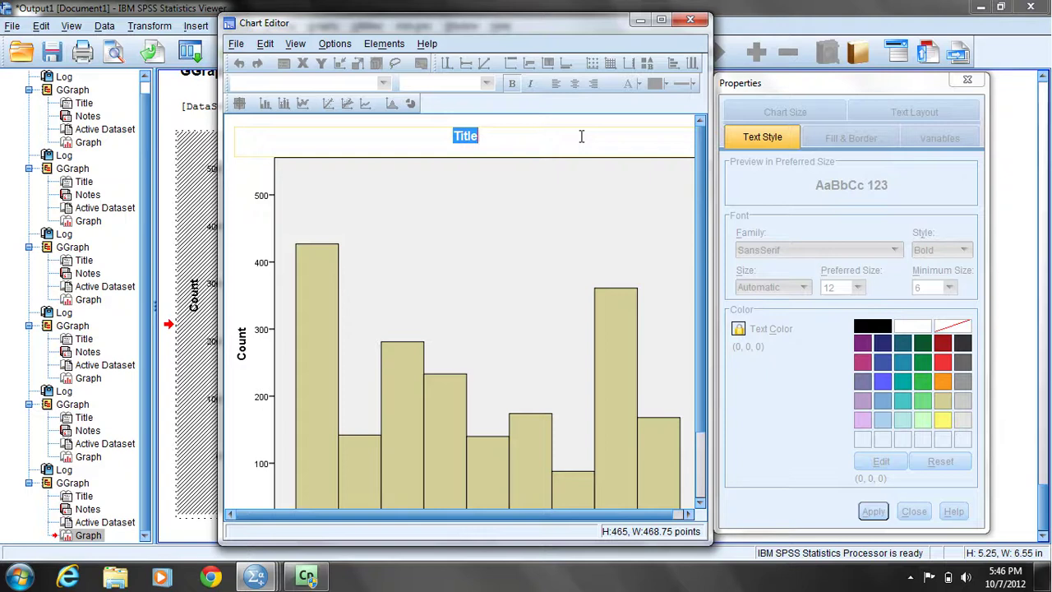
{"action": "type", "text": "Reson"}
{"action": "key", "text": "BackSpace"}
{"action": "key", "text": "BackSpace"}
{"action": "type", "text": "pondent"}
{"action": "type", "text": " Frequency of"}
{"action": "type", "text": " Chur"}
{"action": "type", "text": "ch"}
{"action": "key", "text": "BackSpace"}
{"action": "key", "text": "BackSpace"}
{"action": "key", "text": "BackSpace"}
{"action": "key", "text": "BackSpace"}
{"action": "key", "text": "BackSpace"}
{"action": "key", "text": "BackSpace"}
{"action": "key", "text": "BackSpace"}
{"action": "key", "text": "BackSpace"}
{"action": "key", "text": "BackSpace"}
{"action": "key", "text": "BackSpace"}
{"action": "key", "text": "BackSpace"}
{"action": "key", "text": "BackSpace"}
{"action": "key", "text": "BackSpace"}
{"action": "key", "text": "BackSpace"}
{"action": "key", "text": "BackSpace"}
{"action": "key", "text": "BackSpace"}
{"action": "key", "text": "BackSpace"}
{"action": "key", "text": "BackSpace"}
{"action": "key", "text": "BackSpace"}
{"action": "type", "text": "Church Attendance"}
{"action": "left_click", "coordinate": [581, 135]}
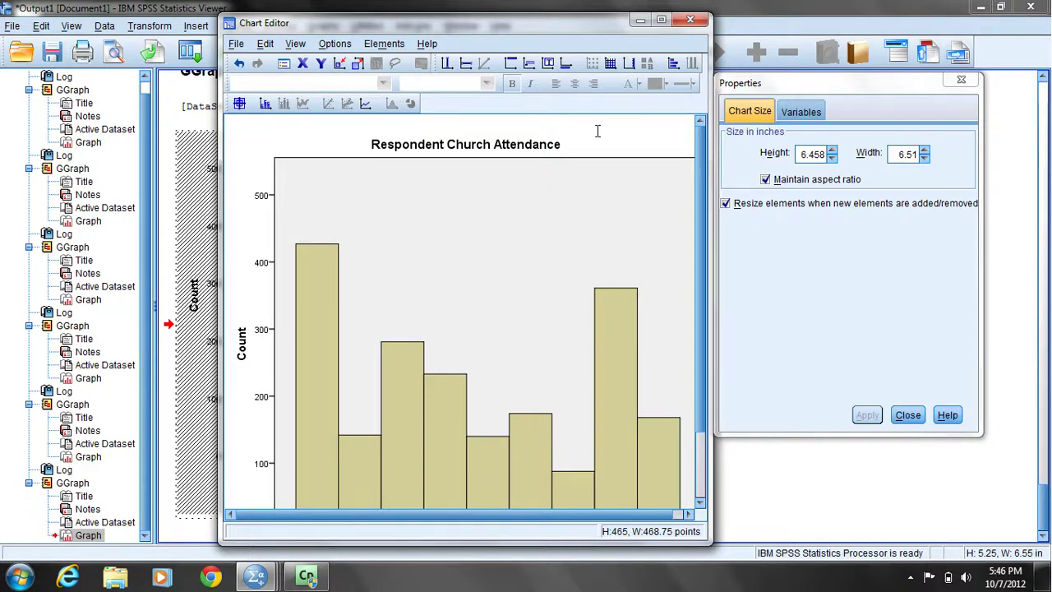
- Insert another title line reading 'Histogram' above the existing title
{"action": "left_click", "coordinate": [511, 64]}
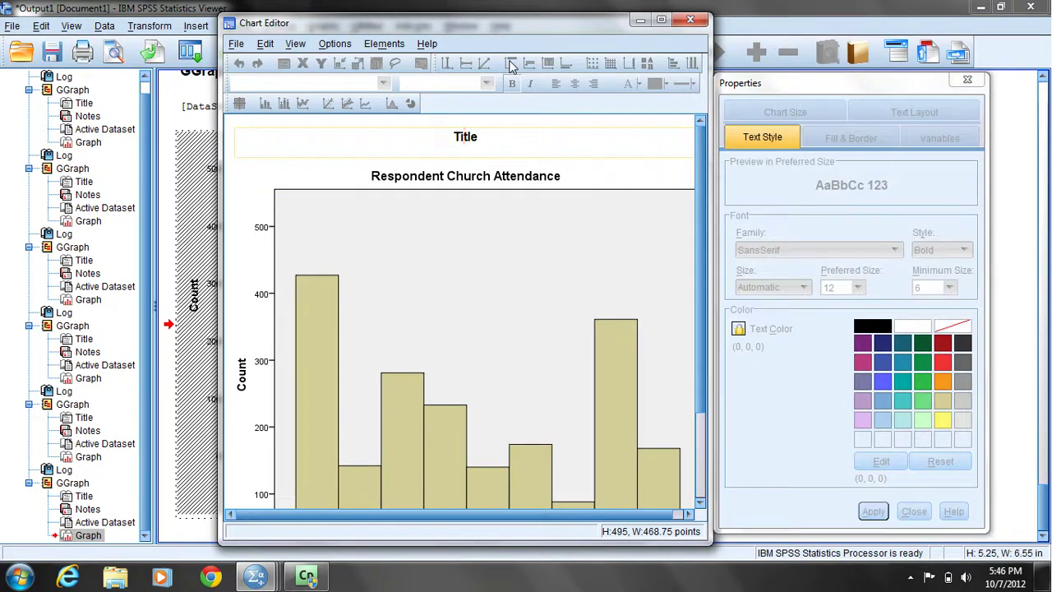
{"action": "double_click", "coordinate": [465, 137]}
{"action": "type", "text": "Histrogra"}
{"action": "key", "text": "BackSpace"}
{"action": "key", "text": "BackSpace"}
{"action": "key", "text": "BackSpace"}
{"action": "key", "text": "BackSpace"}
{"action": "key", "text": "BackSpace"}
{"action": "type", "text": "ogram"}
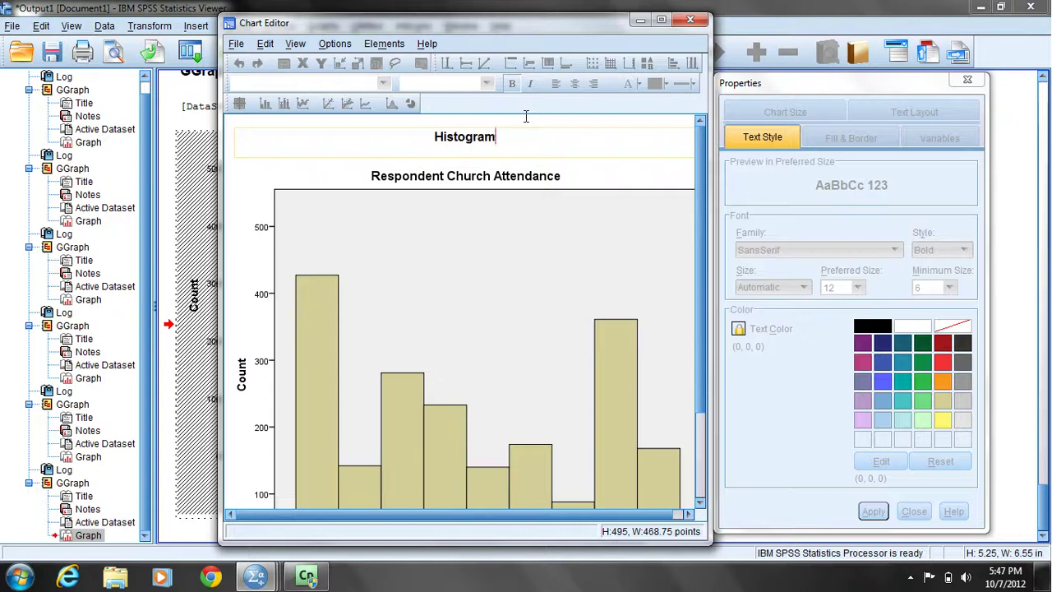
{"action": "left_click", "coordinate": [526, 116]}
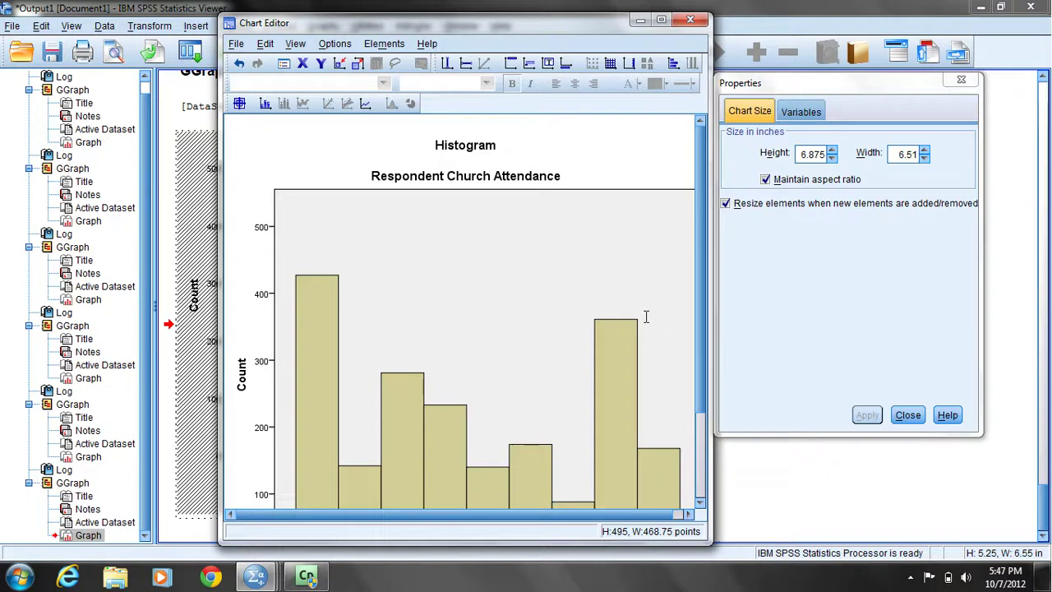
- Replace the footnote placeholder with 'Source: 2008 General Social Survey'
{"action": "left_click", "coordinate": [567, 66]}
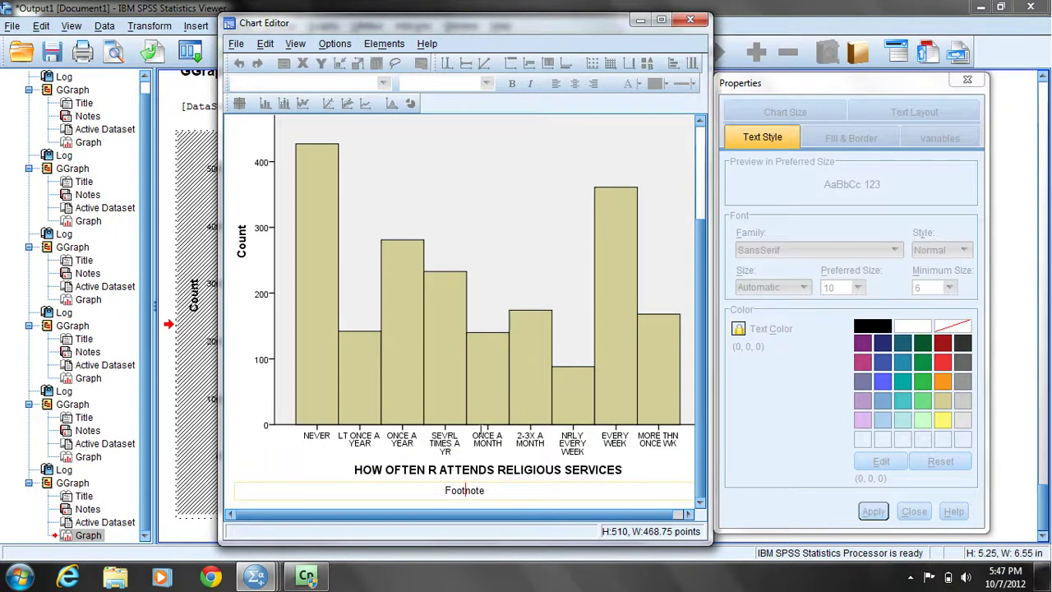
{"action": "double_click", "coordinate": [465, 491]}
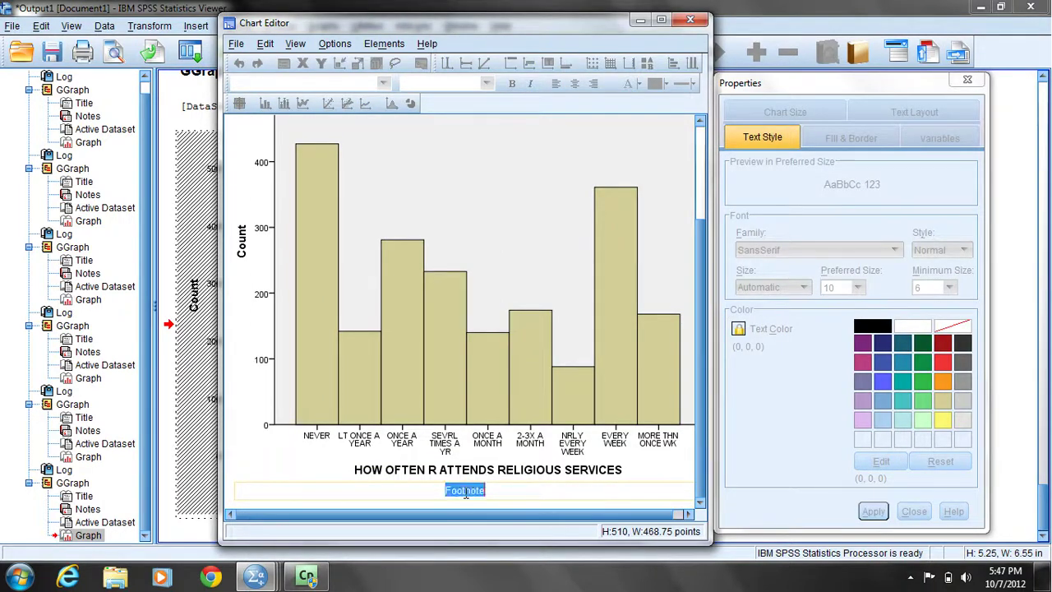
{"action": "key", "text": "BackSpace"}
{"action": "type", "text": "Source"}
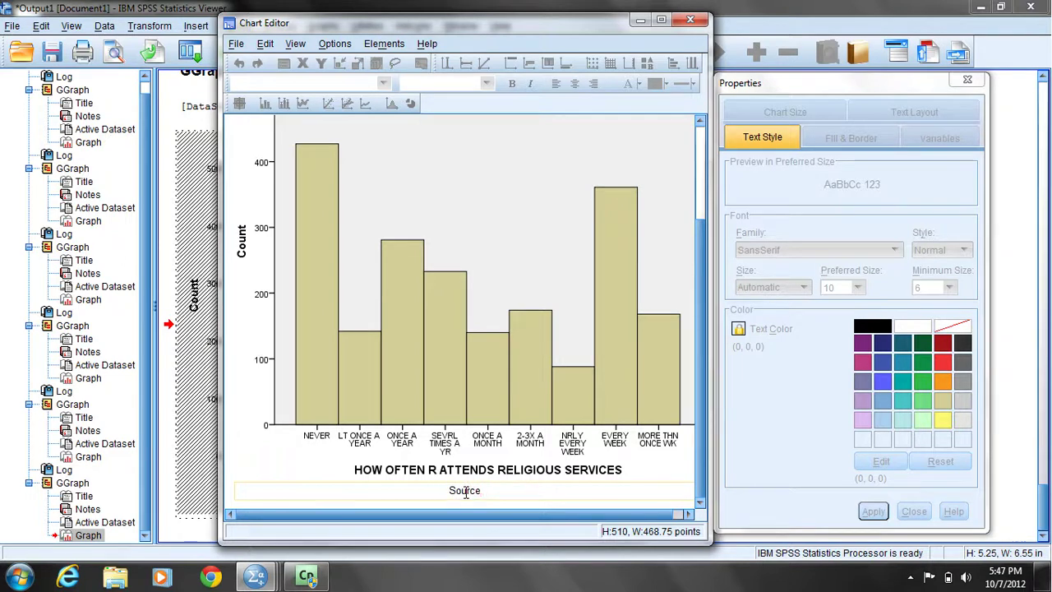
{"action": "type", "text": ": "}
{"action": "type", "text": "2008 Gen"}
{"action": "type", "text": "eral S"}
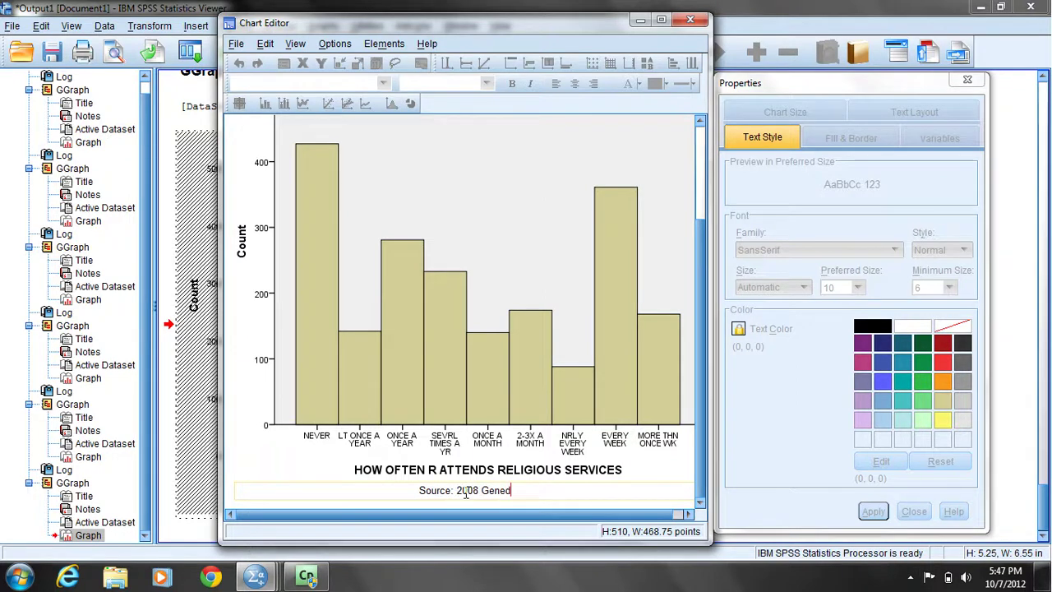
{"action": "type", "text": "ocial "}
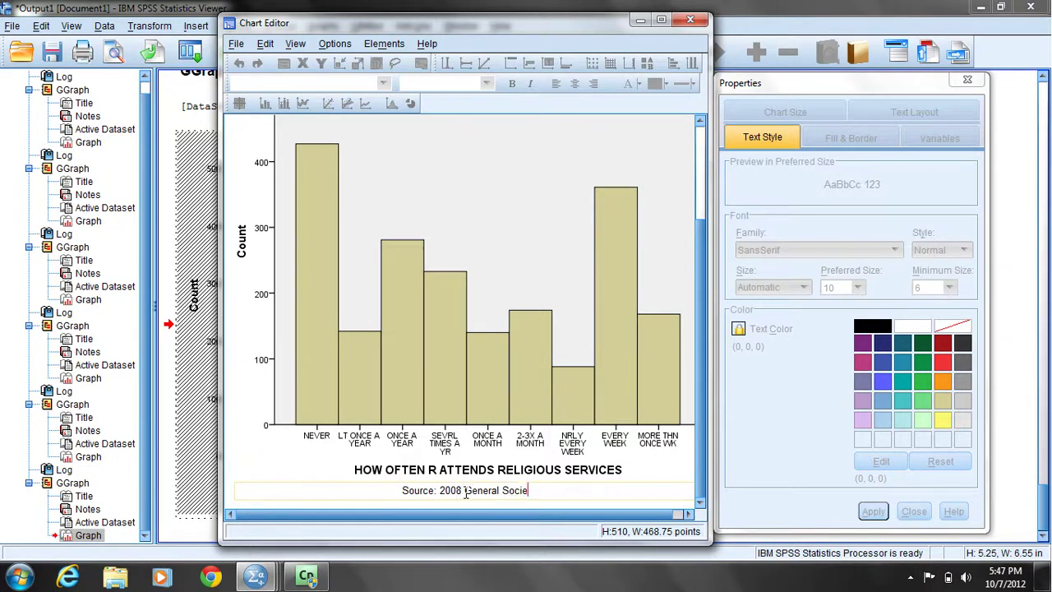
{"action": "type", "text": "Survey"}
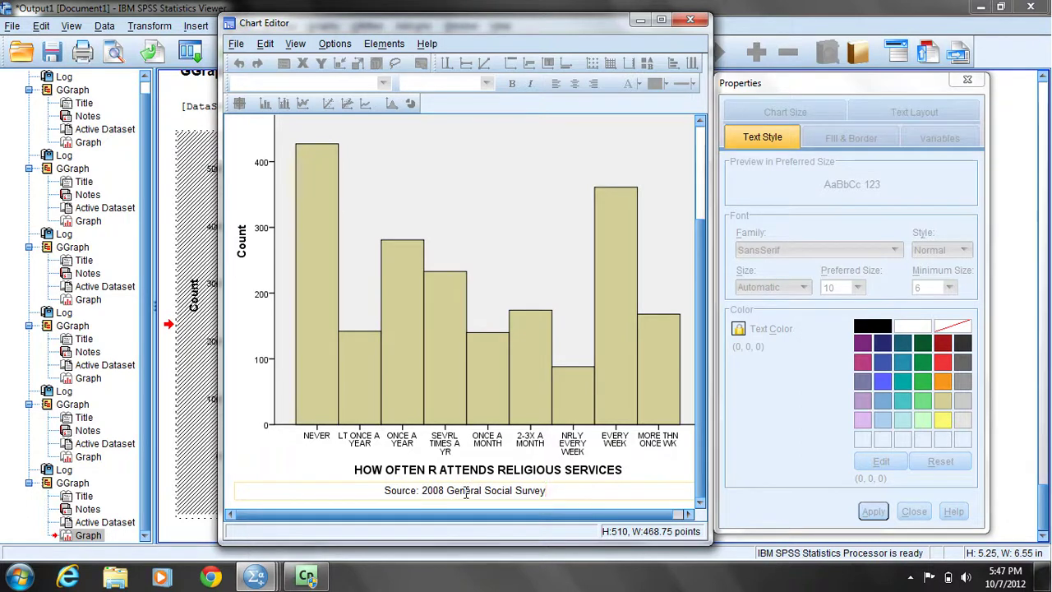
{"action": "left_click", "coordinate": [527, 279]}
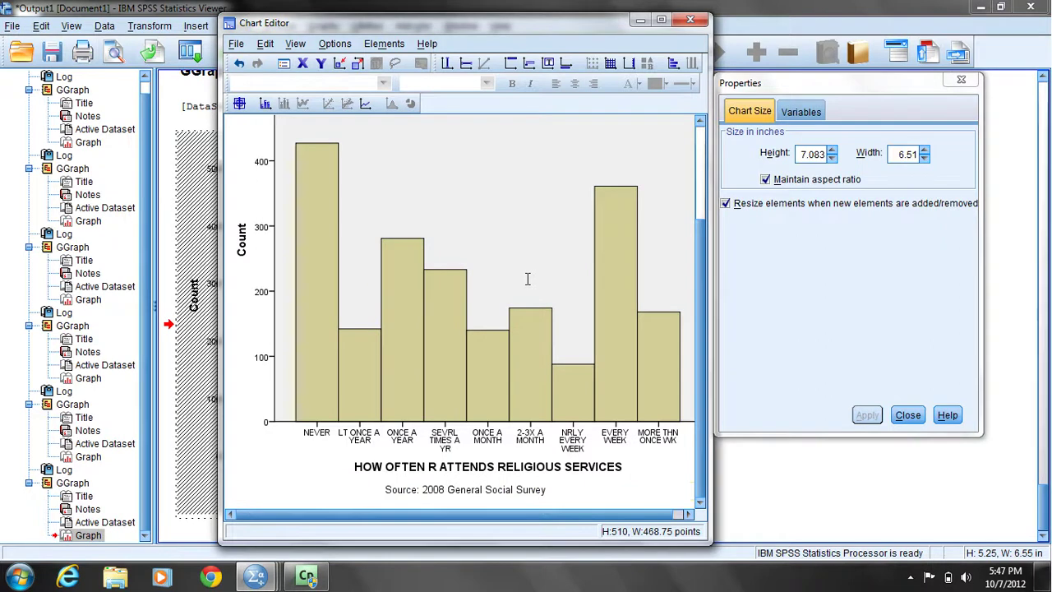
- Show count data labels on every bar, then close the Chart Editor
{"action": "left_click", "coordinate": [264, 104]}
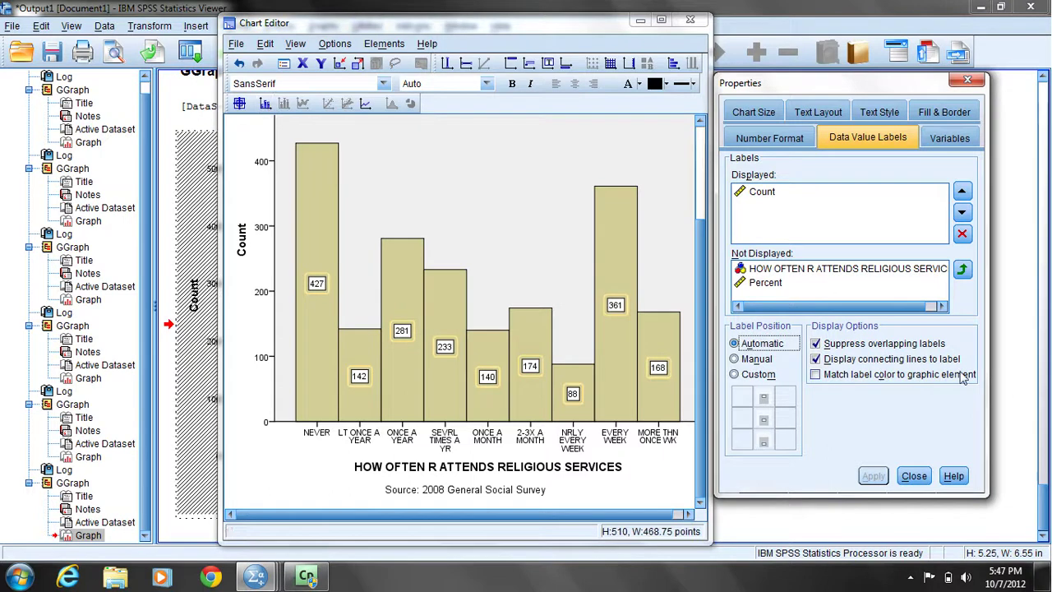
{"action": "left_click", "coordinate": [914, 477]}
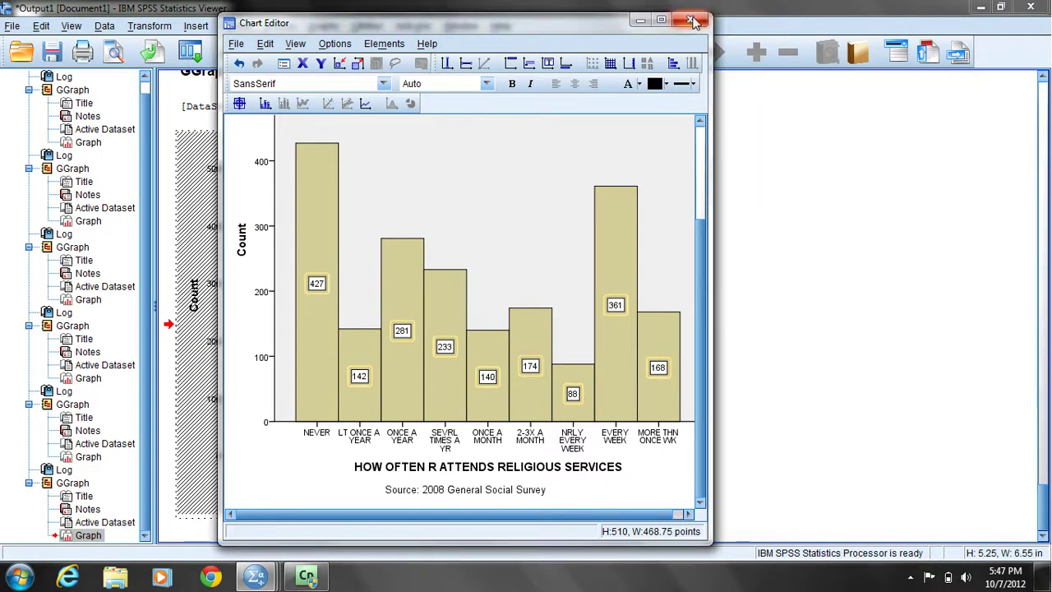
{"action": "left_click", "coordinate": [691, 20]}
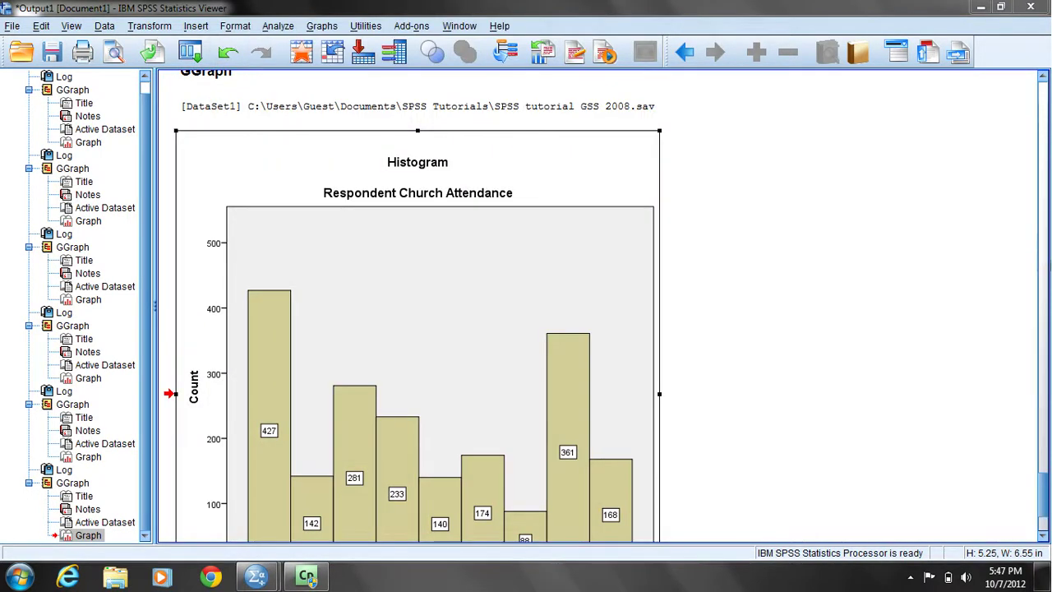
{"action": "left_click_drag", "start_coordinate": [1042, 506], "coordinate": [1046, 510]}
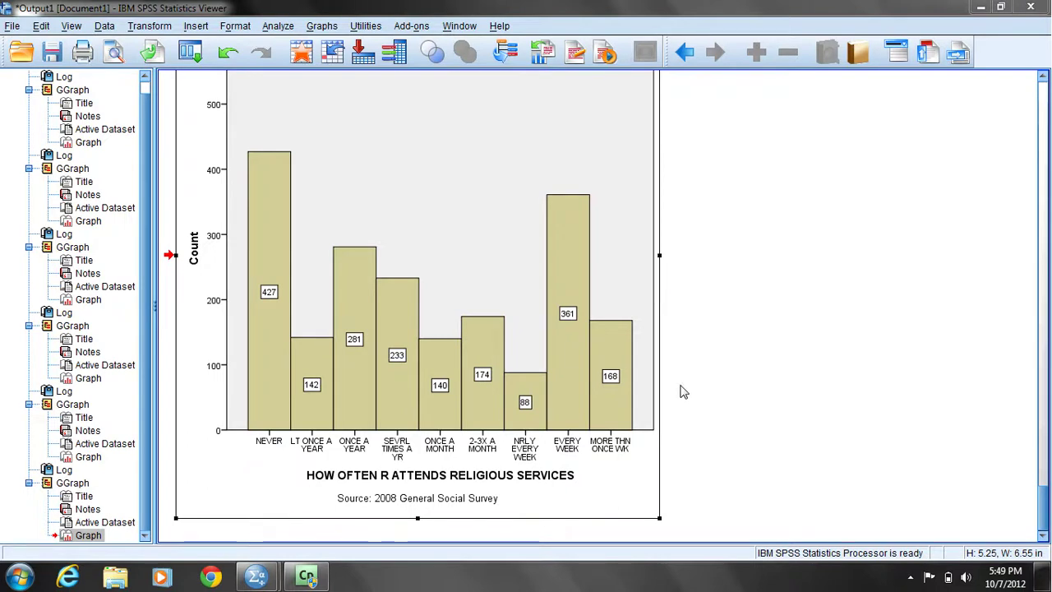
- Transpose the chart into horizontal bars and bring up the category Properties
{"action": "double_click", "coordinate": [450, 293]}
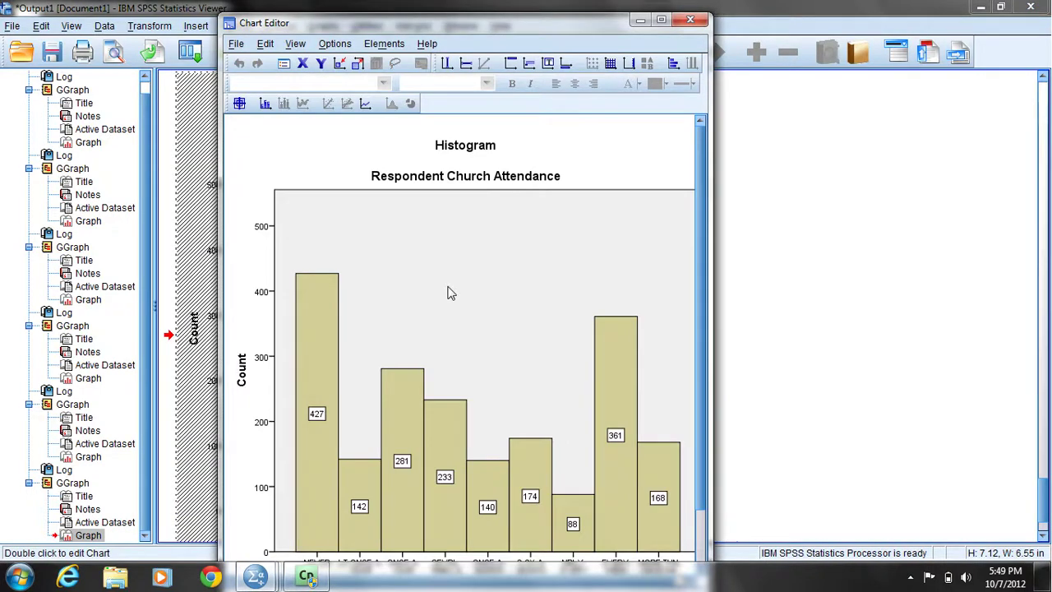
{"action": "left_click", "coordinate": [674, 65]}
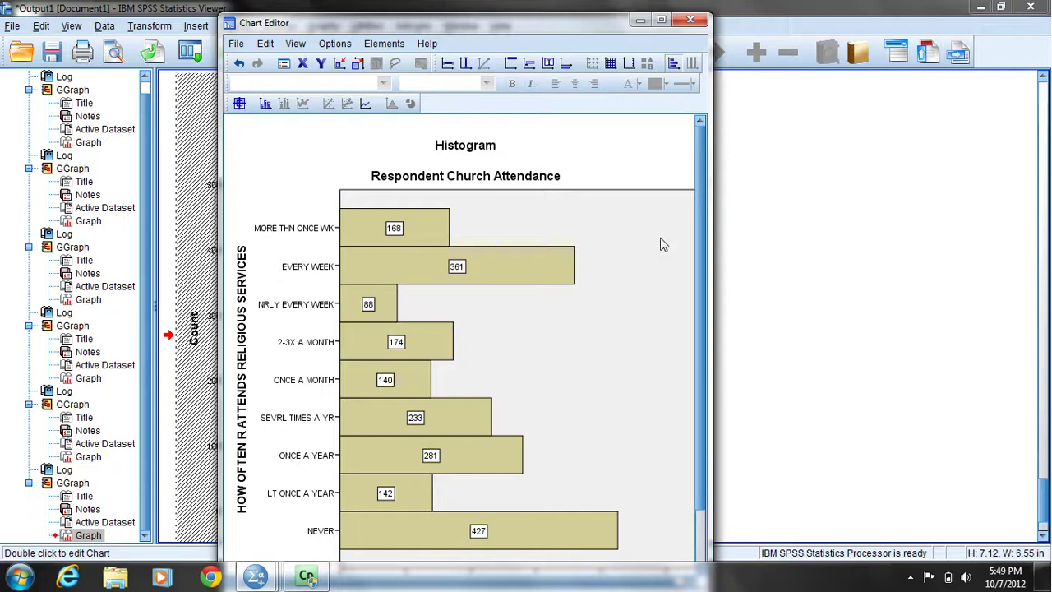
{"action": "double_click", "coordinate": [540, 258]}
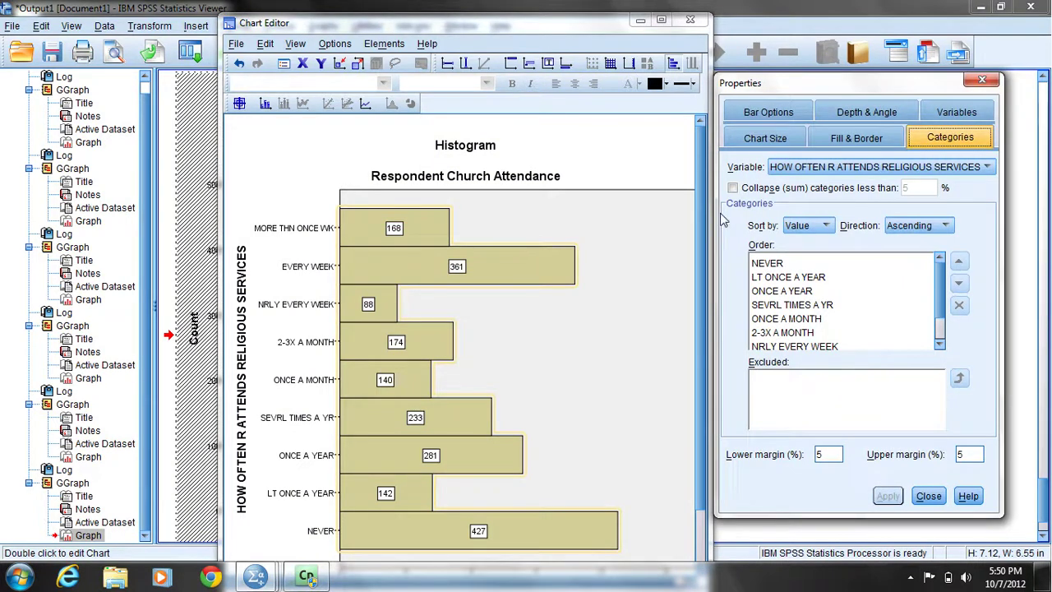
- Apply Descending category order, then close the Chart Editor
{"action": "left_click", "coordinate": [944, 229]}
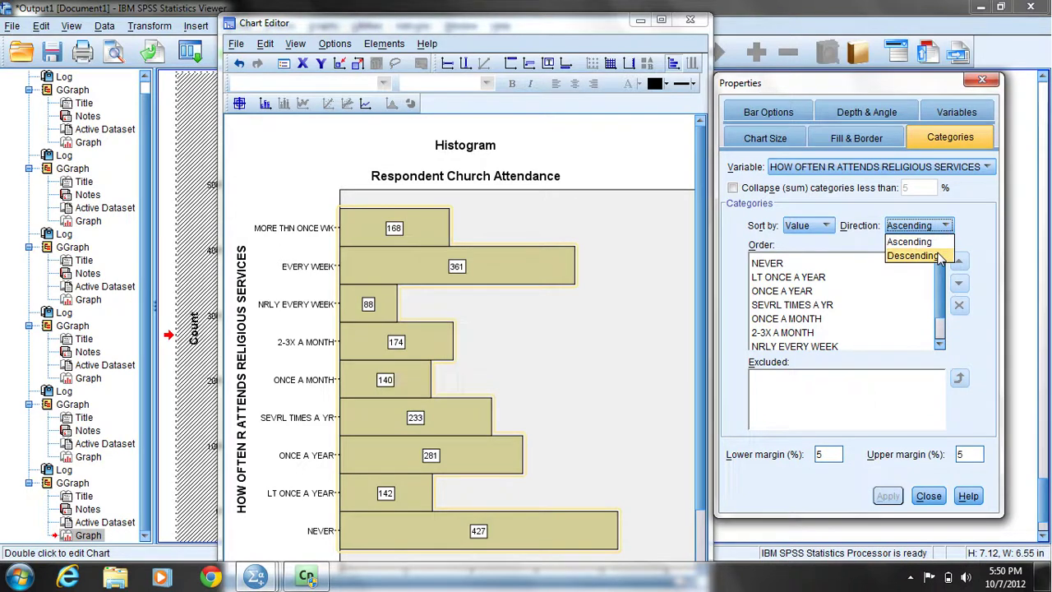
{"action": "left_click", "coordinate": [914, 256]}
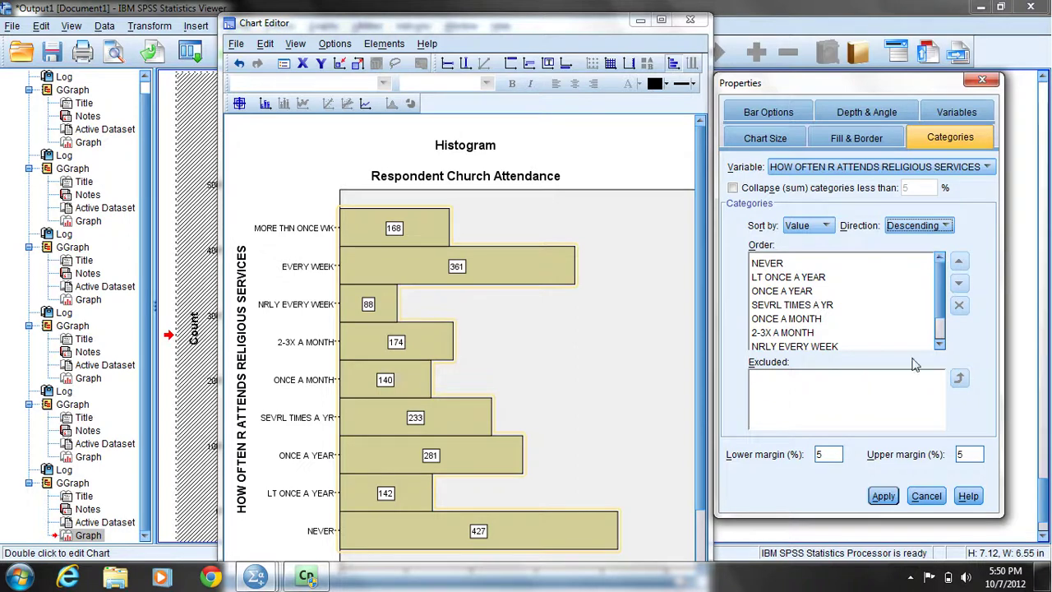
{"action": "left_click", "coordinate": [881, 496]}
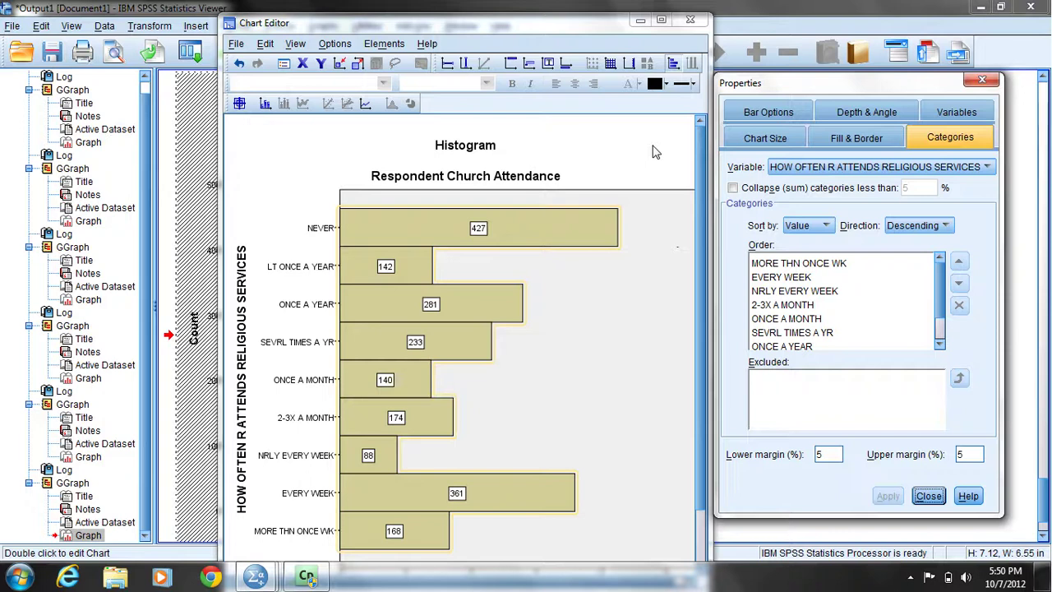
{"action": "left_click", "coordinate": [693, 21]}
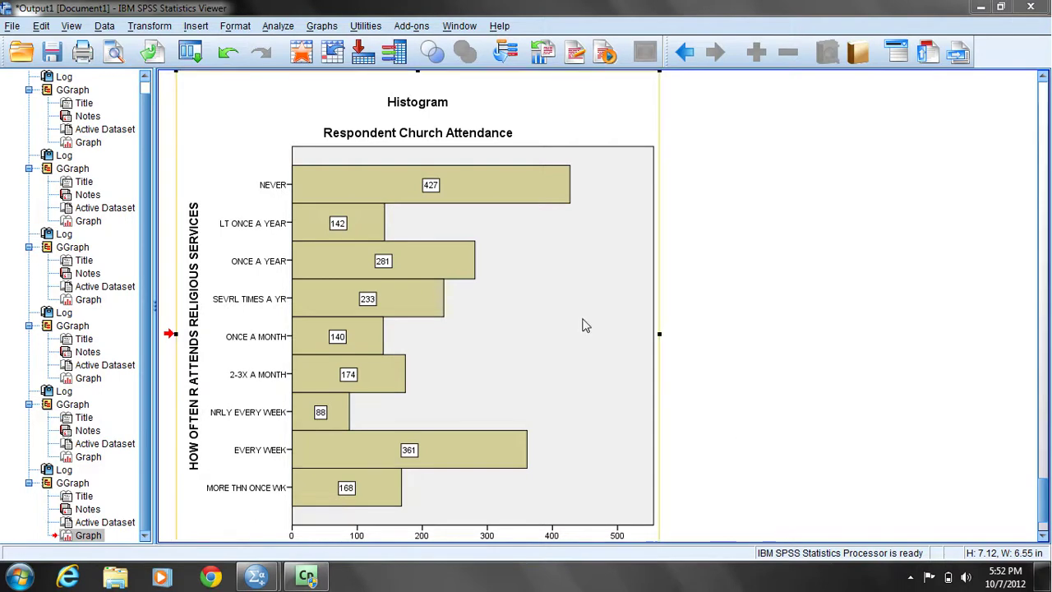
- Open the Graphs menu in the Viewer to begin another chart
{"action": "left_click", "coordinate": [319, 31]}
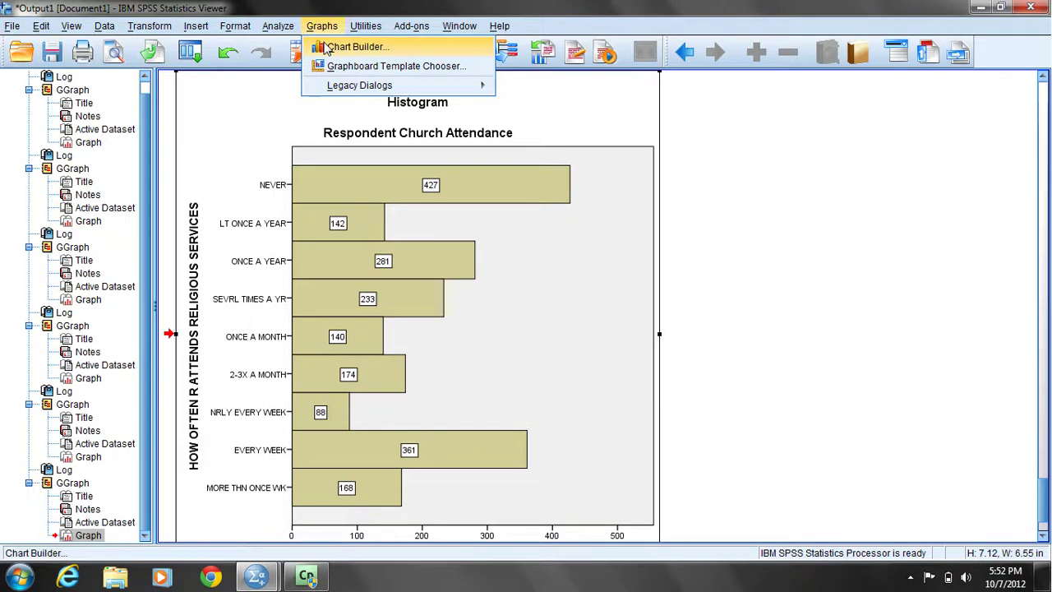
- Reset Chart Builder and create a simple line chart of counts with attend on the x-axis
{"action": "left_click", "coordinate": [355, 47]}
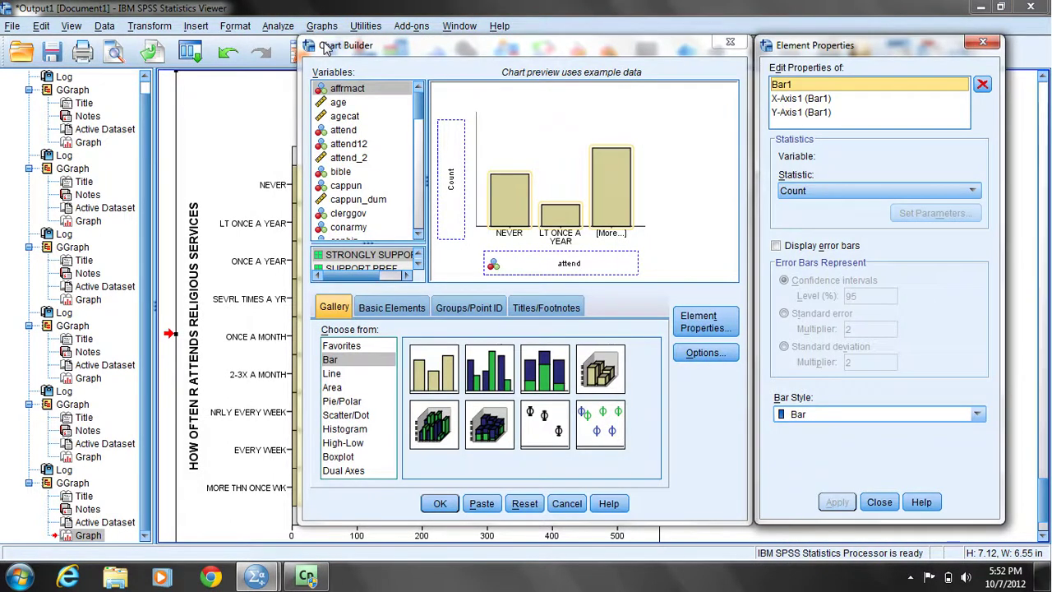
{"action": "left_click", "coordinate": [525, 503]}
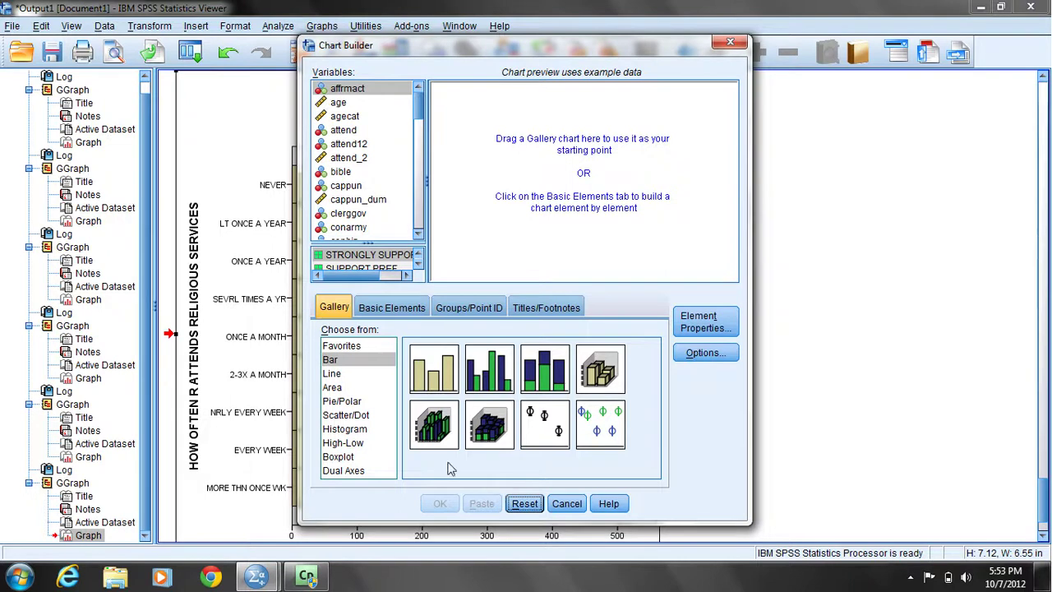
{"action": "left_click", "coordinate": [338, 375]}
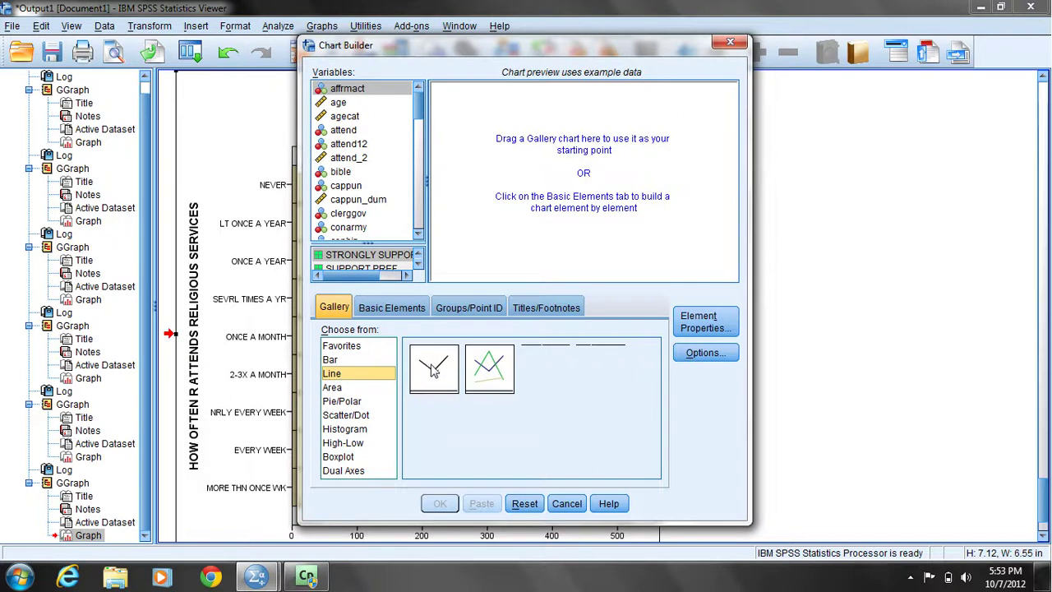
{"action": "left_click_drag", "start_coordinate": [433, 370], "coordinate": [527, 181]}
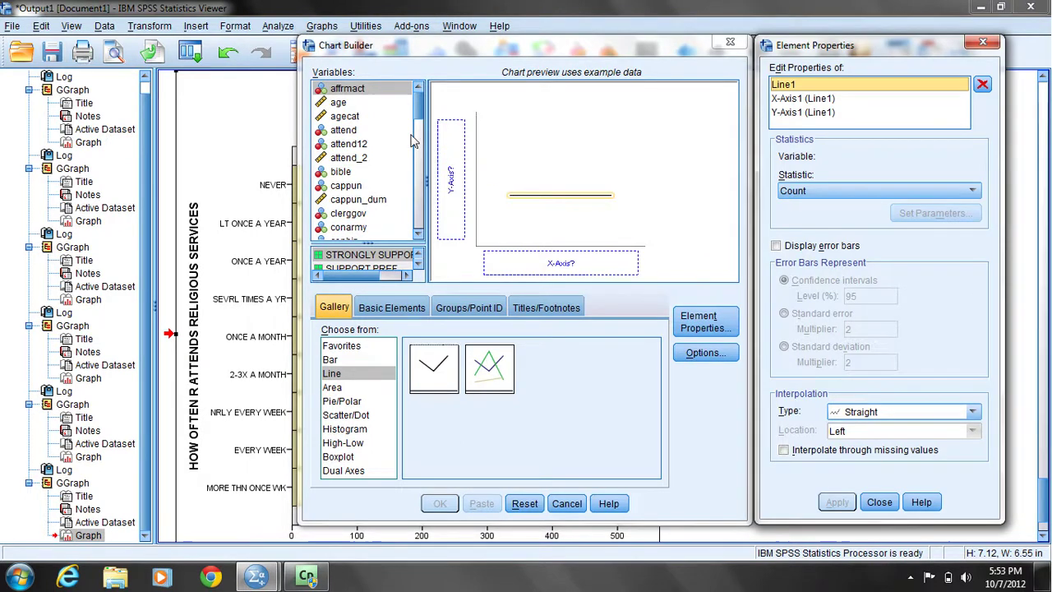
{"action": "scroll", "coordinate": [349, 119], "scroll_direction": "down", "scroll_amount": 1}
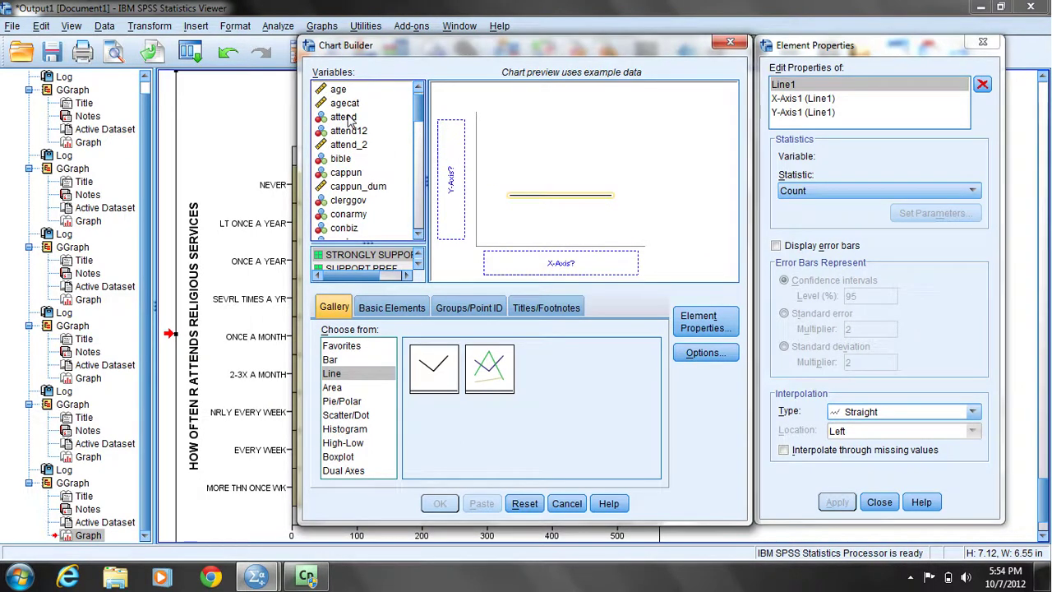
{"action": "left_click", "coordinate": [349, 119]}
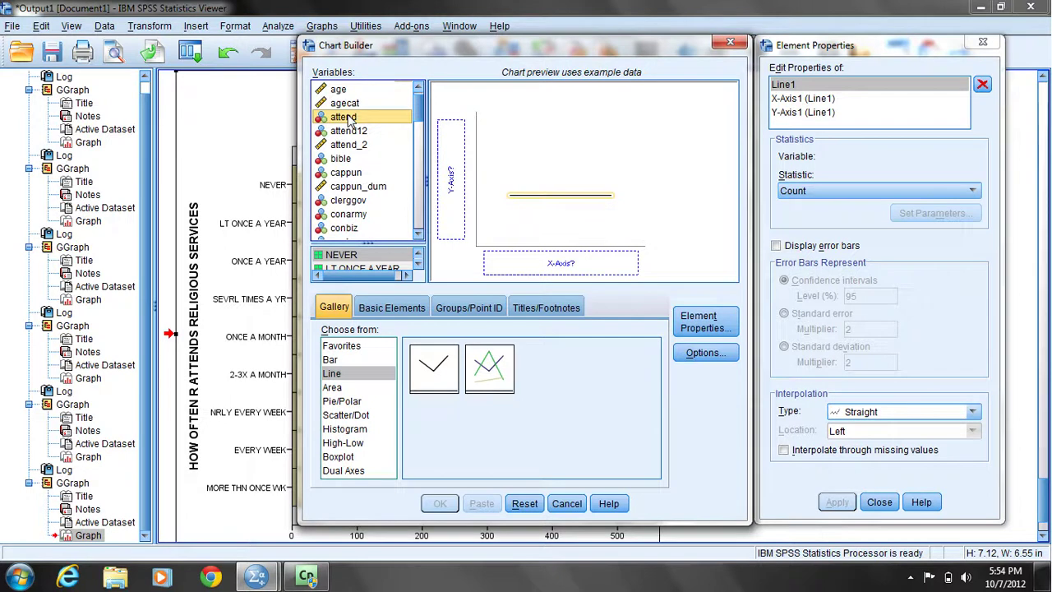
{"action": "left_click_drag", "start_coordinate": [350, 119], "coordinate": [509, 264]}
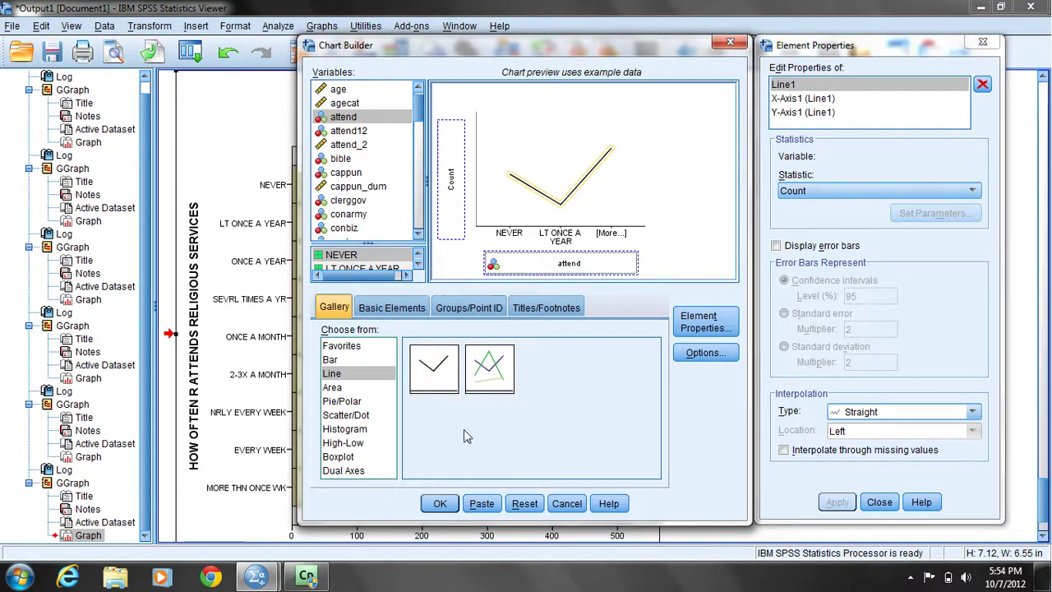
{"action": "left_click", "coordinate": [440, 504]}
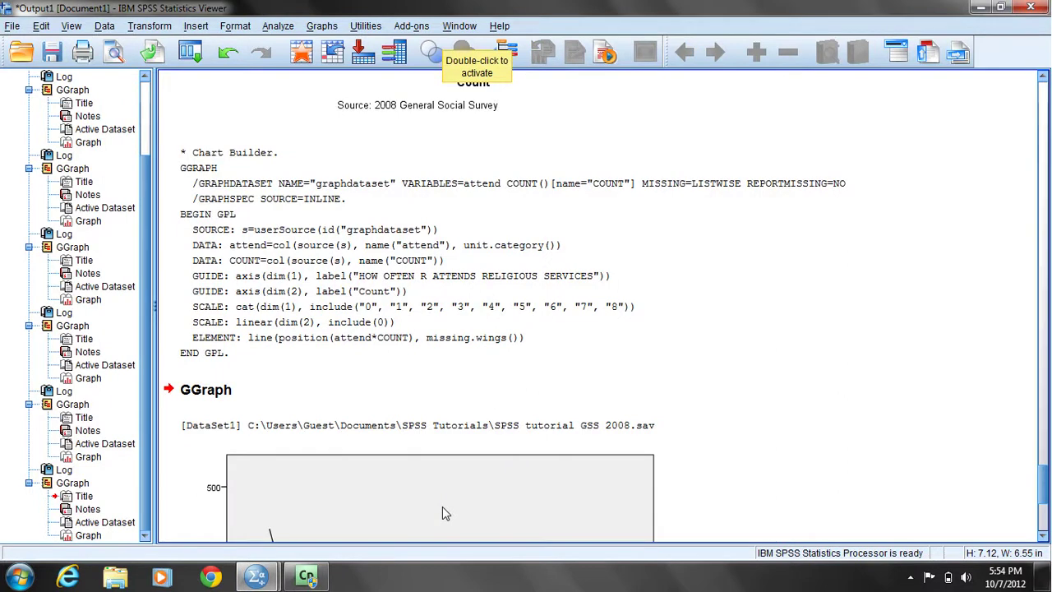
- Scroll the Viewer to show the whole attendance line chart and select it
{"action": "left_click", "coordinate": [1043, 535]}
{"action": "left_click", "coordinate": [1043, 536]}
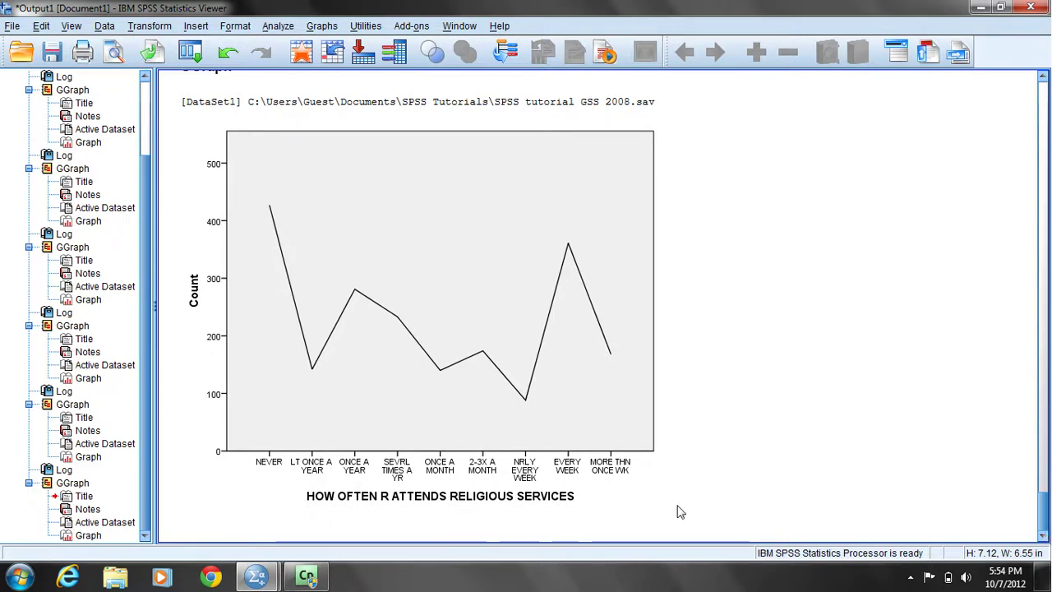
{"action": "left_click", "coordinate": [608, 485]}
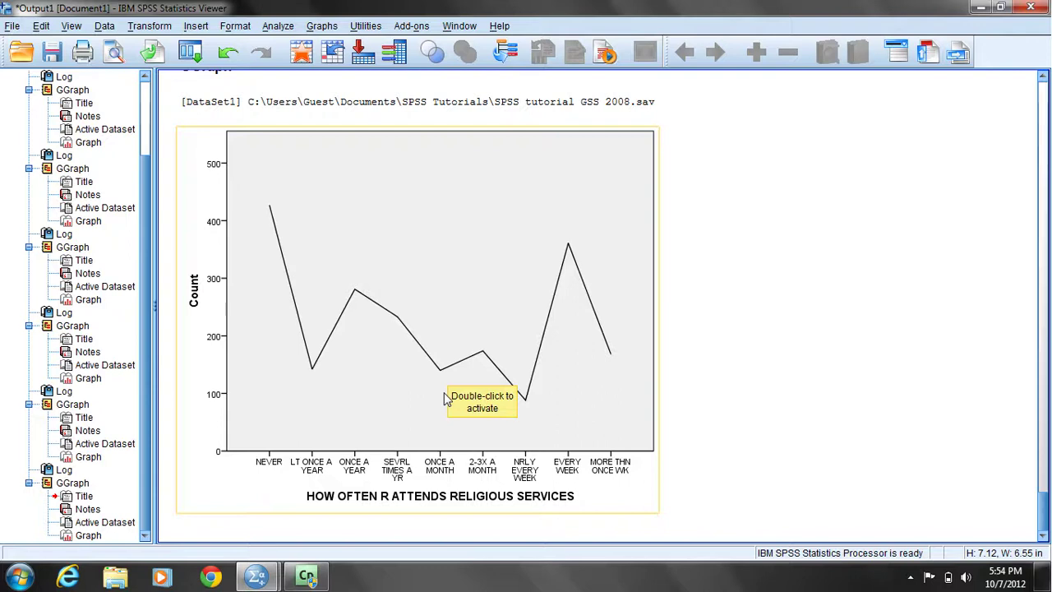
- In the Chart Editor, give the plot area a transparent fill and border weight 2
{"action": "double_click", "coordinate": [444, 398]}
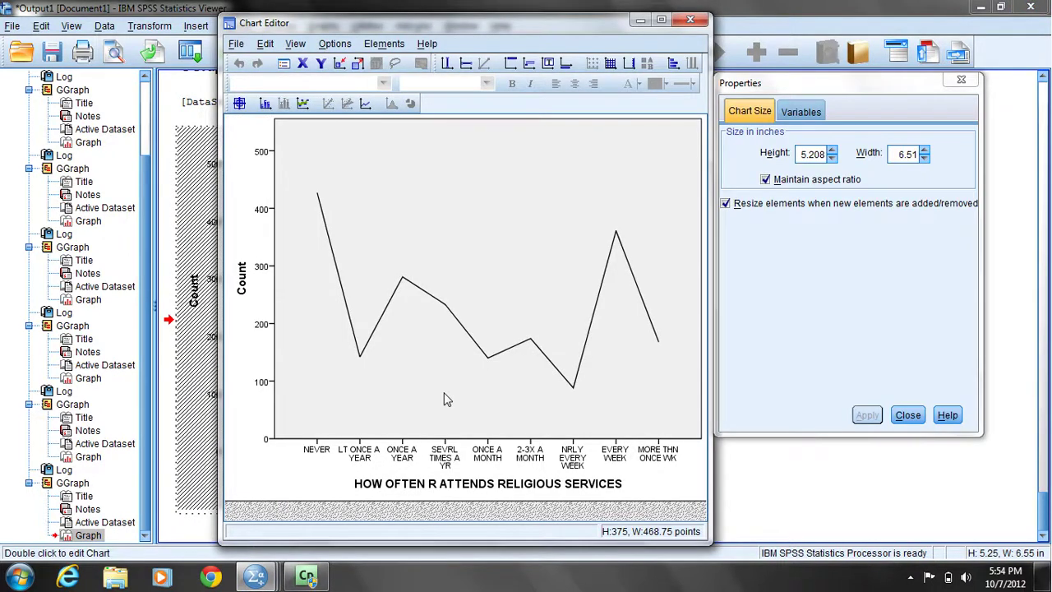
{"action": "left_click", "coordinate": [496, 223]}
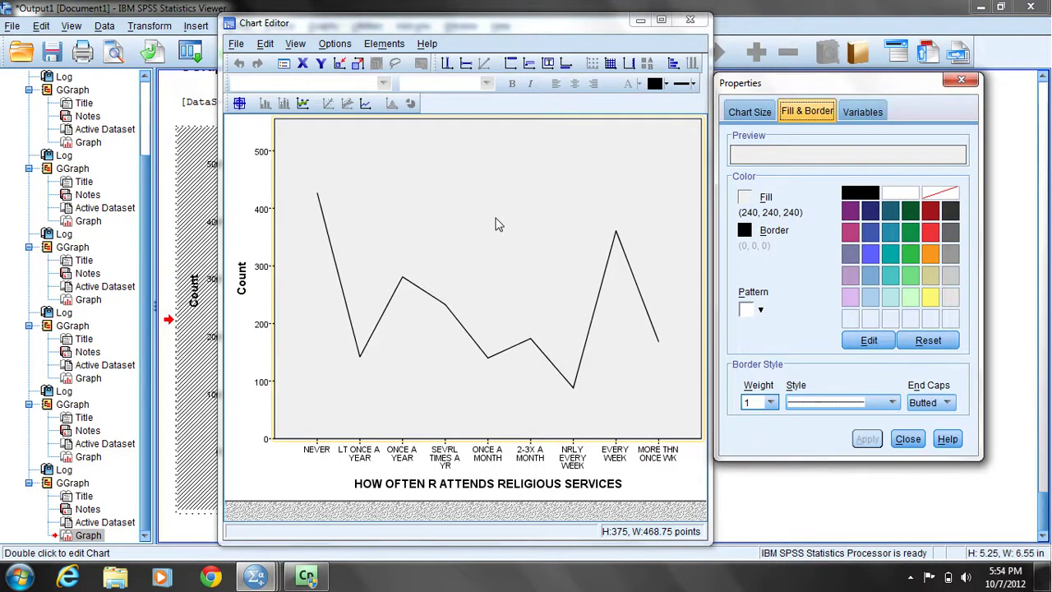
{"action": "left_click", "coordinate": [745, 198]}
{"action": "left_click", "coordinate": [941, 194]}
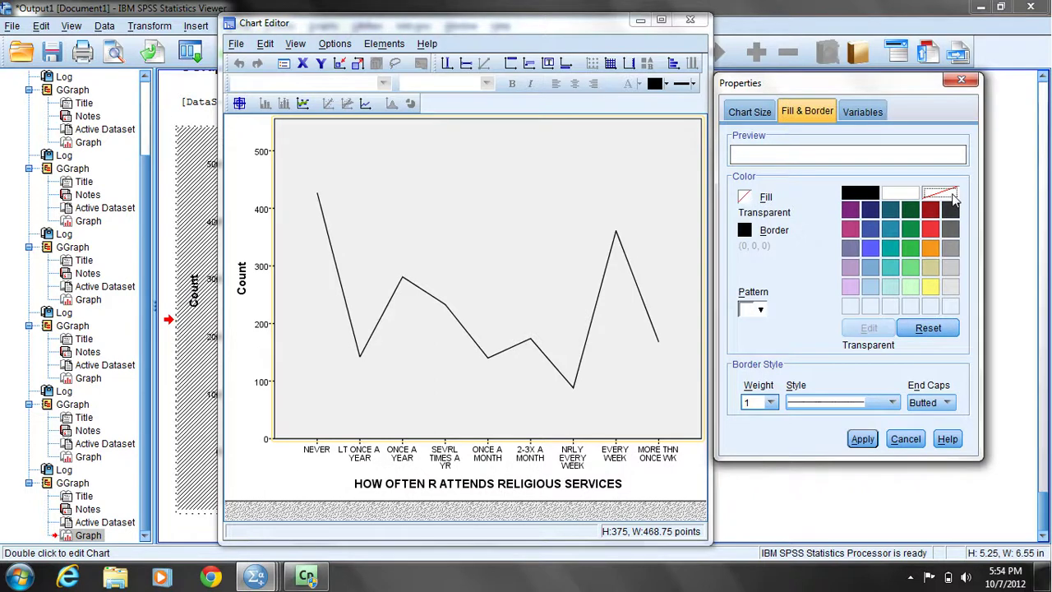
{"action": "left_click", "coordinate": [770, 403]}
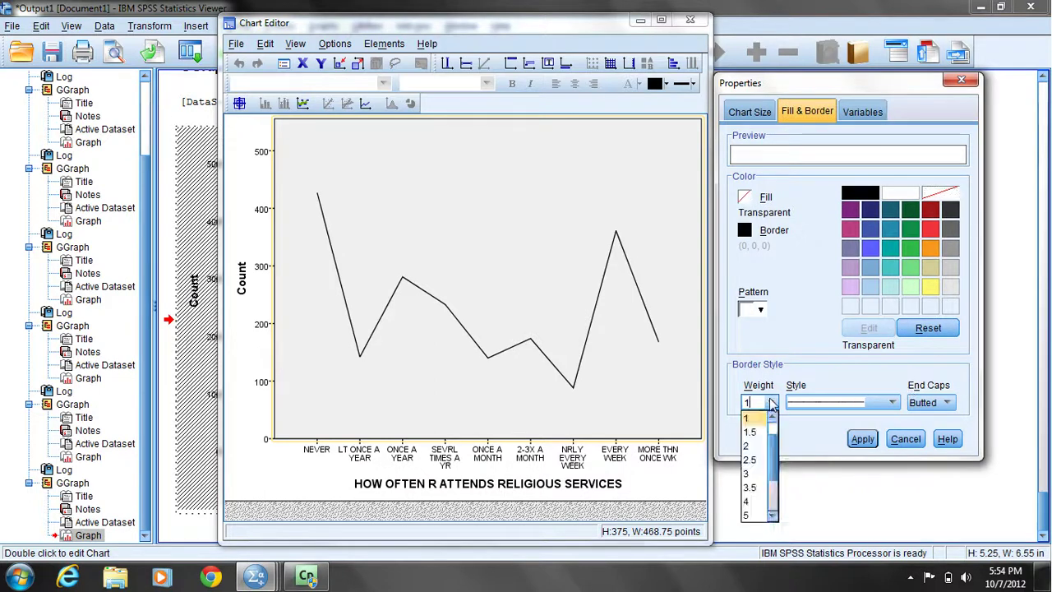
{"action": "left_click", "coordinate": [759, 447]}
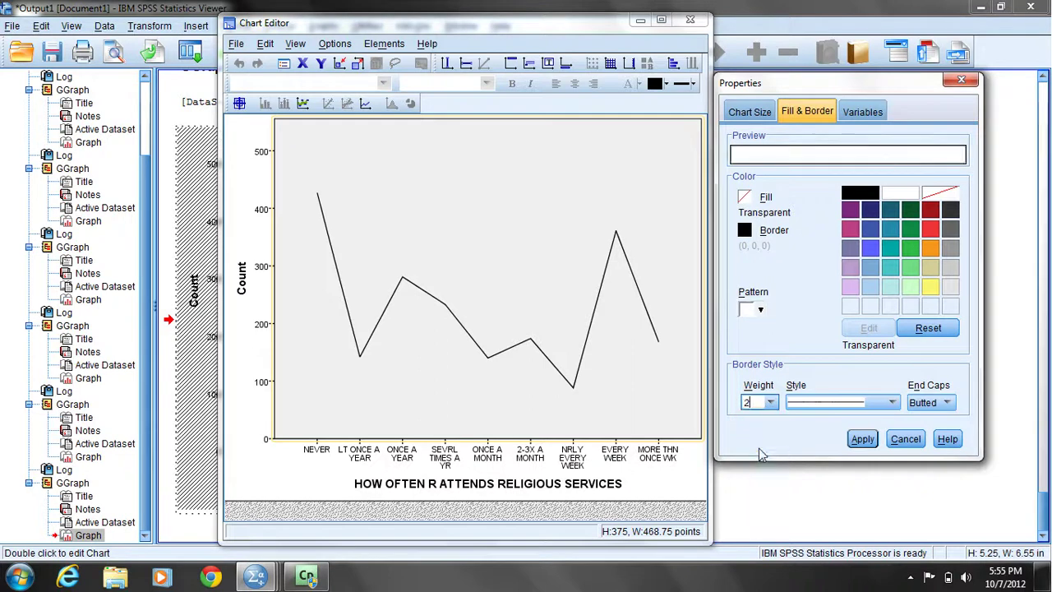
{"action": "left_click", "coordinate": [868, 439]}
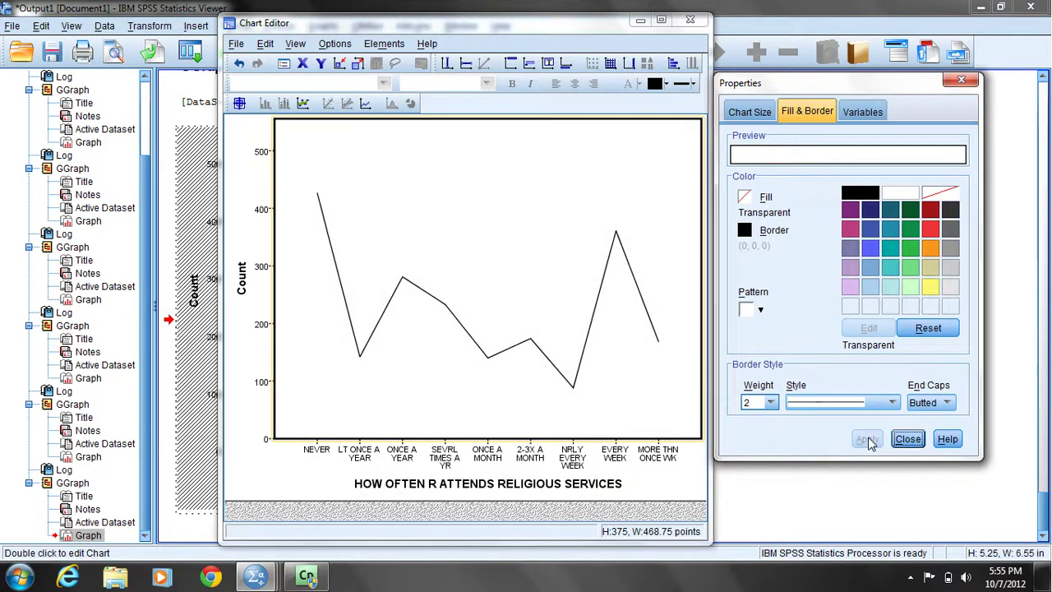
{"action": "left_click", "coordinate": [512, 351]}
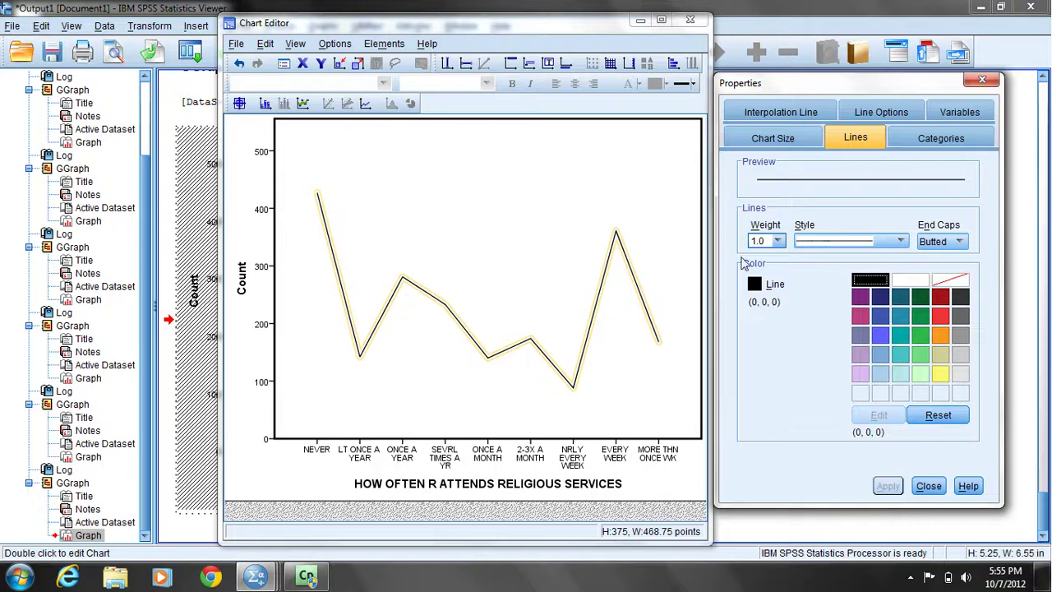
- Restyle the attendance line to weight 2 in green, then close the Chart Editor
{"action": "left_click", "coordinate": [778, 241]}
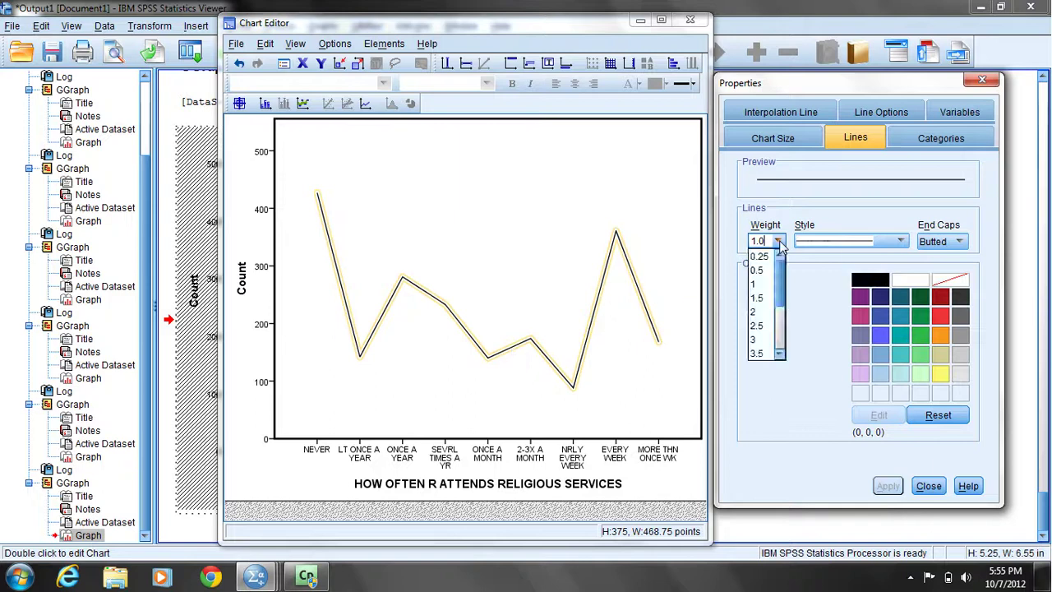
{"action": "left_click", "coordinate": [761, 313]}
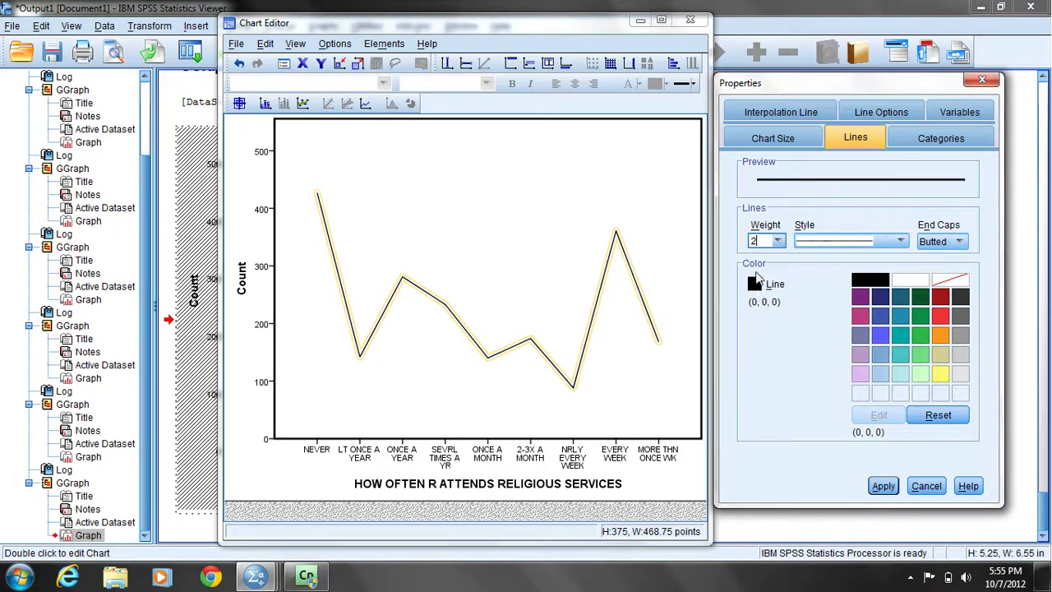
{"action": "left_click", "coordinate": [755, 285]}
{"action": "left_click", "coordinate": [920, 316]}
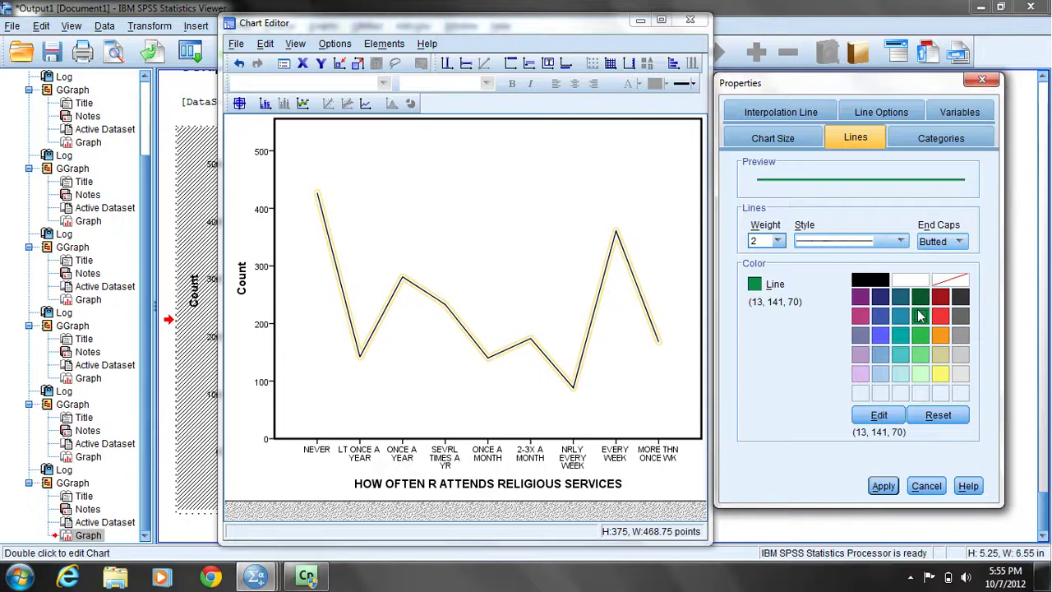
{"action": "left_click", "coordinate": [883, 486]}
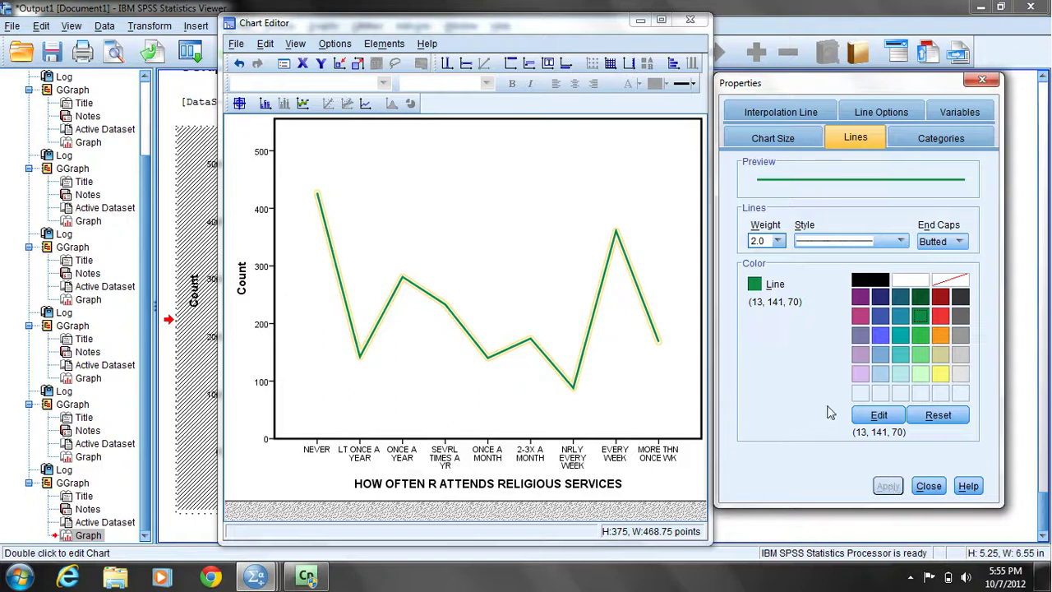
{"action": "left_click", "coordinate": [688, 20]}
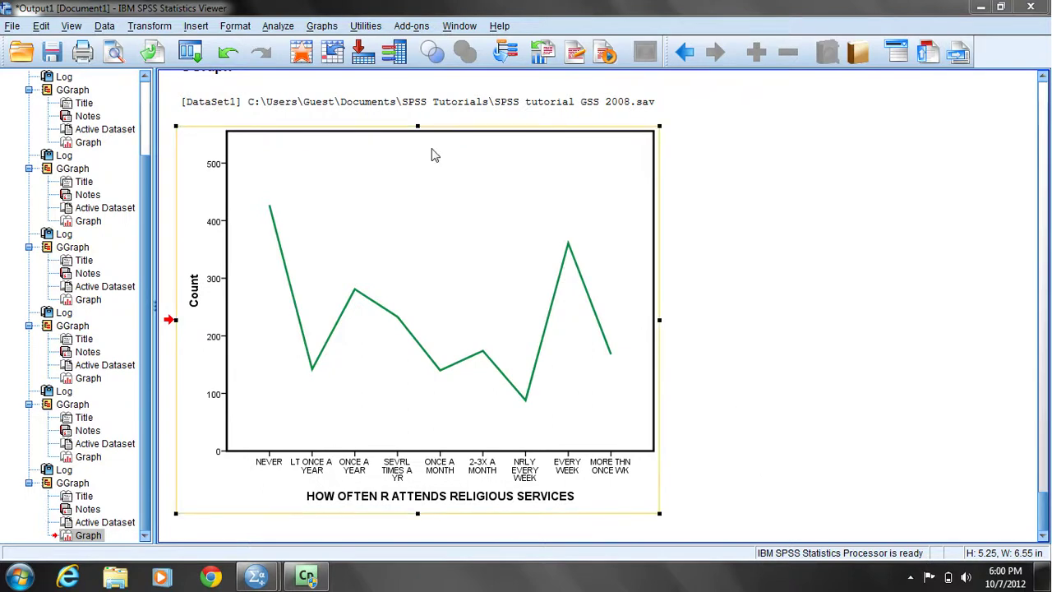
- Reopen Chart Builder from the Graphs menu
{"action": "left_click", "coordinate": [322, 28]}
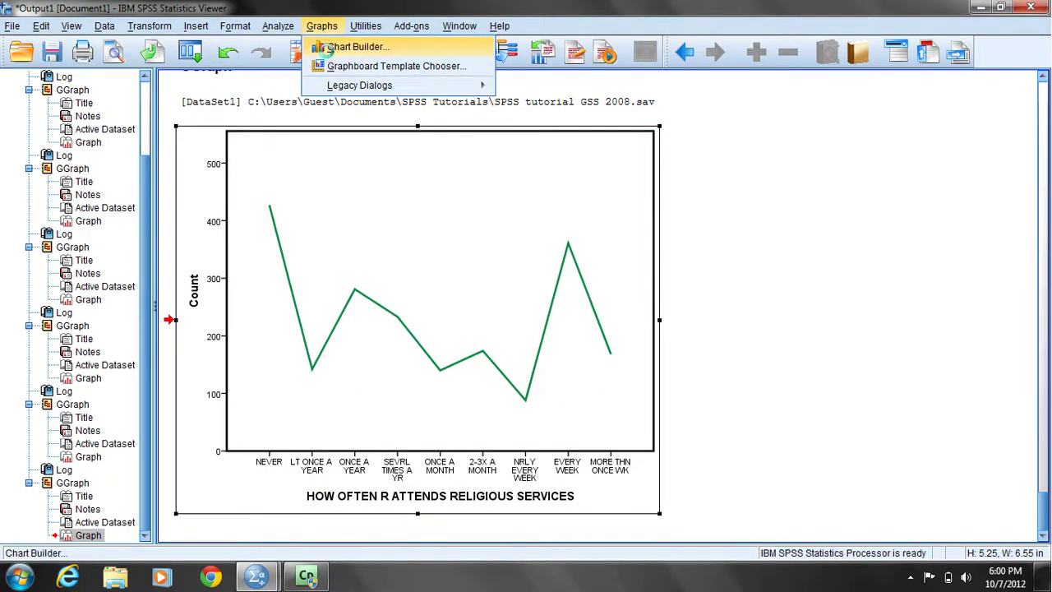
{"action": "left_click", "coordinate": [329, 54]}
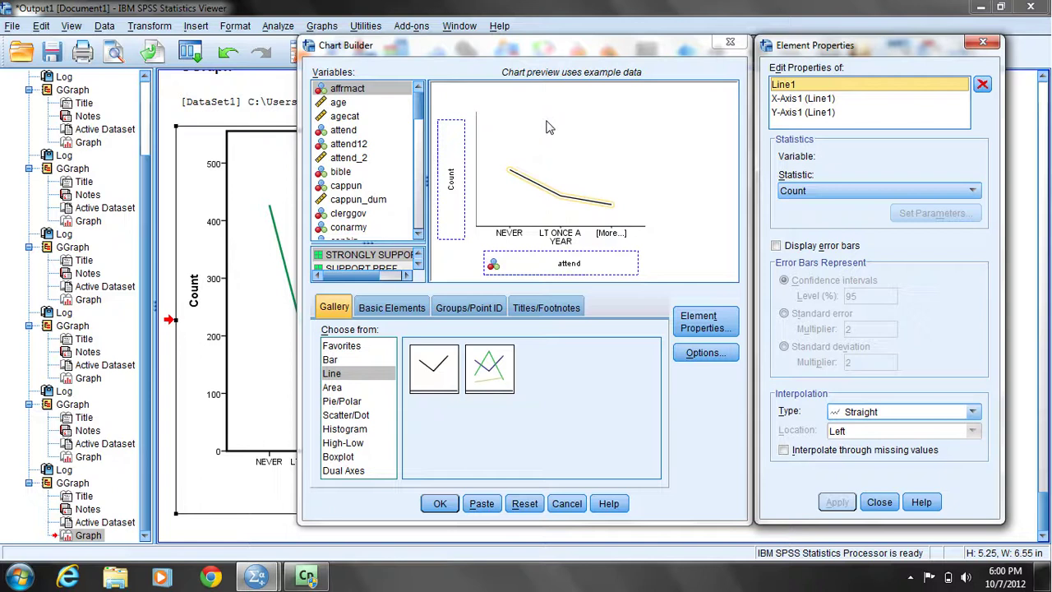
- Change the line's statistic to Cumulative Percentage and generate the chart
{"action": "left_click", "coordinate": [973, 190]}
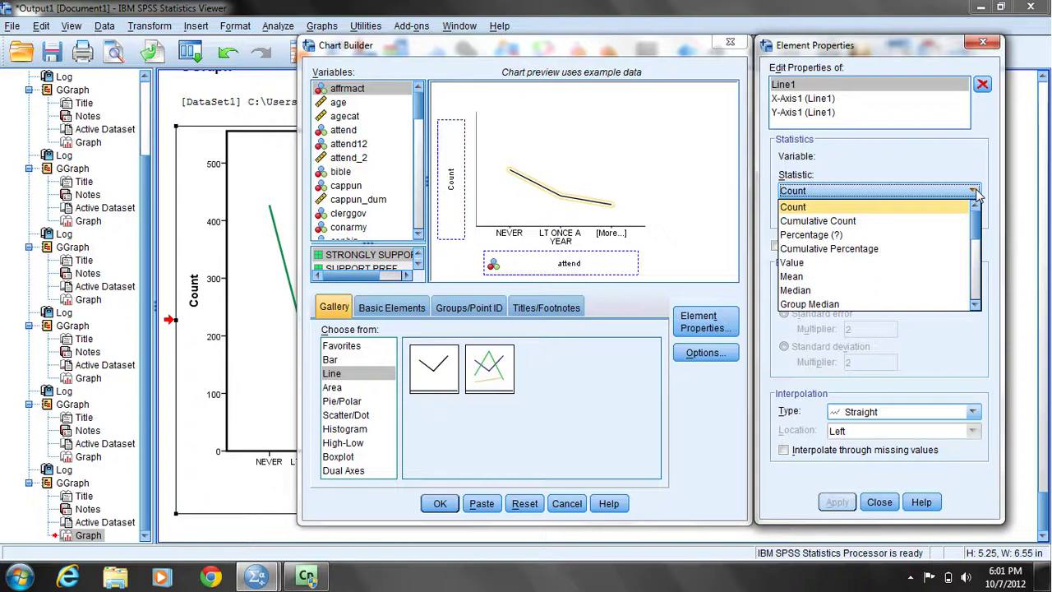
{"action": "left_click", "coordinate": [877, 249]}
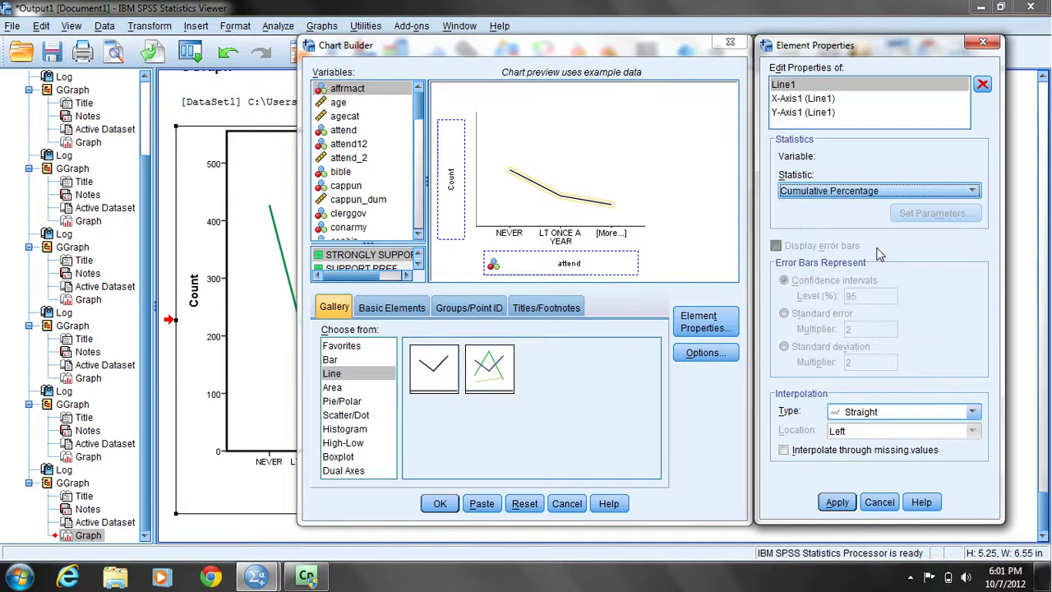
{"action": "left_click", "coordinate": [837, 502]}
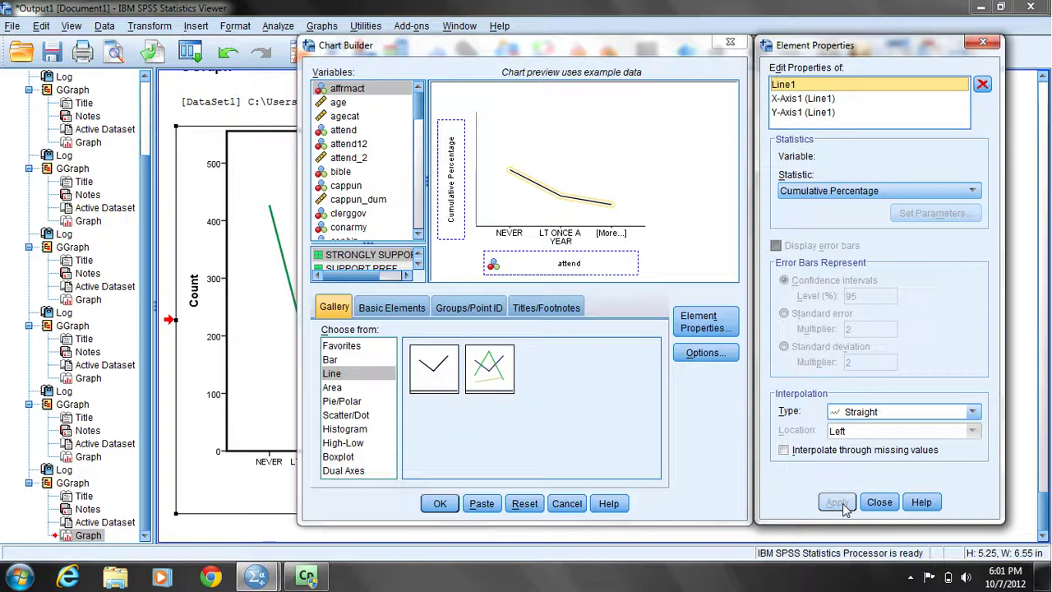
{"action": "left_click", "coordinate": [437, 503]}
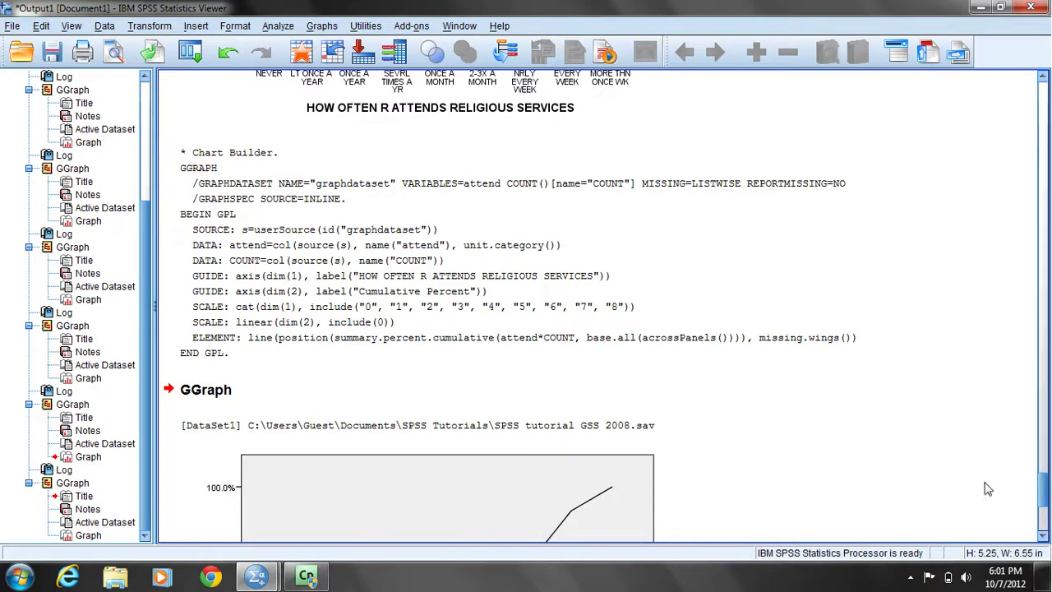
{"action": "left_click", "coordinate": [1043, 535]}
{"action": "scroll", "coordinate": [1044, 536], "scroll_direction": "down", "scroll_amount": 10}
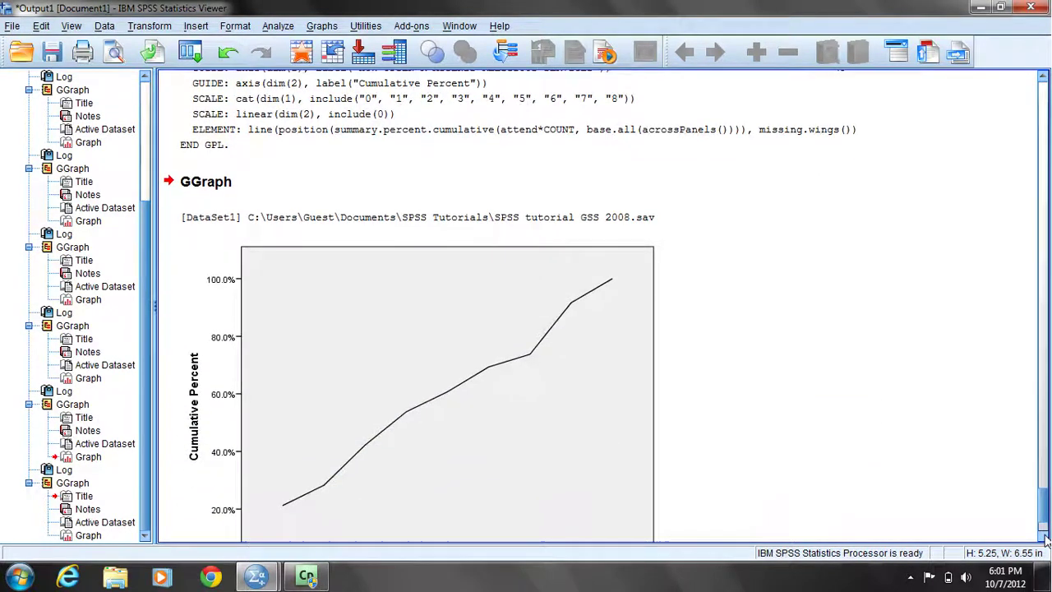